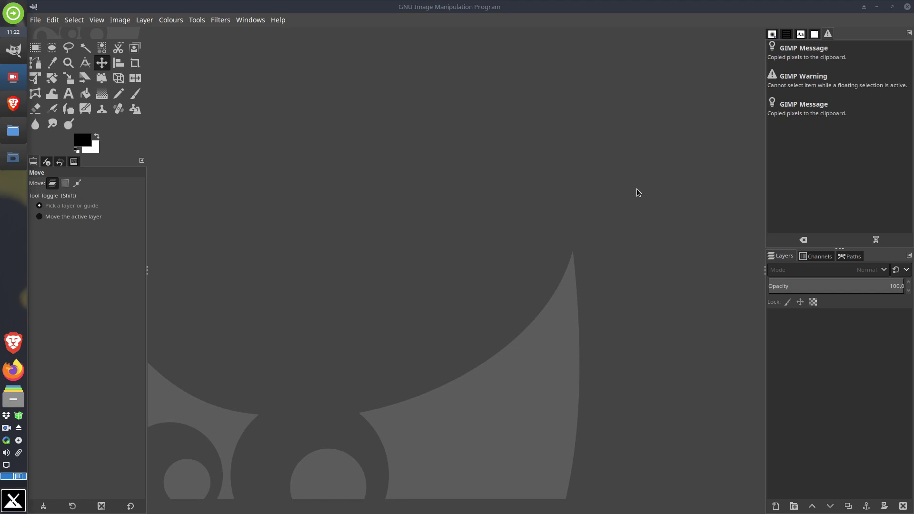
Open the animated dachshund GIF perro-salchicha-imagen-animada-0042 in GIMP
left_click(556, 12)
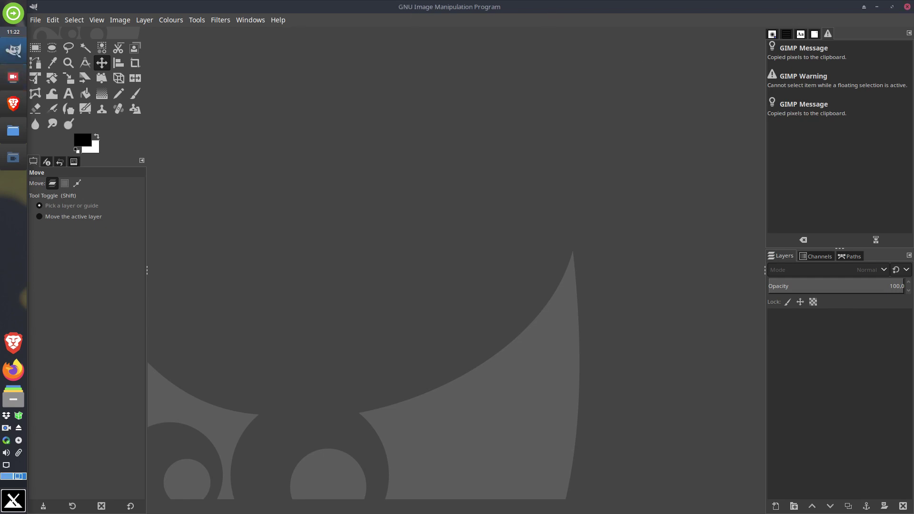
key("alt+Tab")
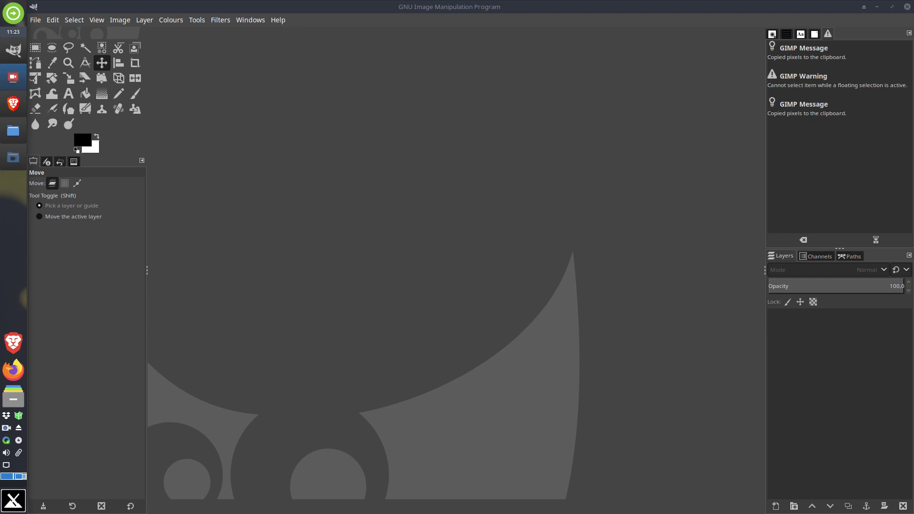
left_click_drag(913, 205, 372, 142)
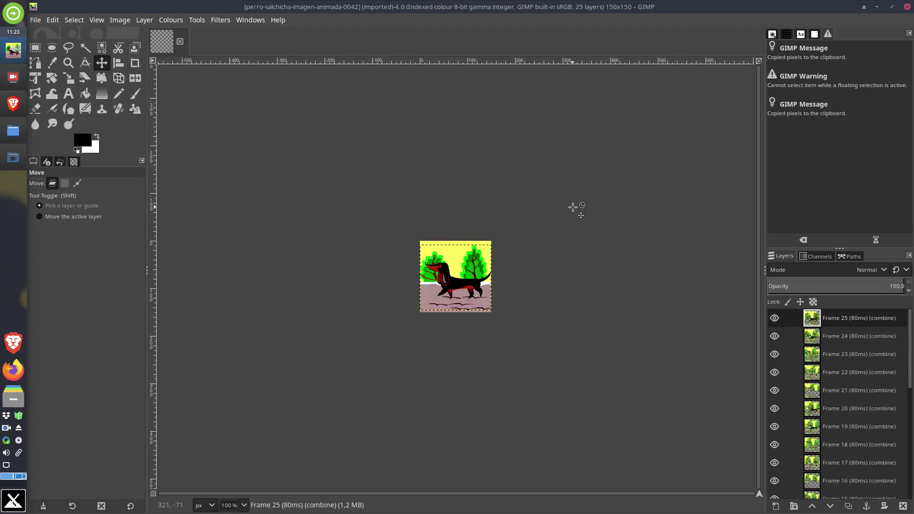
Zoom to 300%, enlarge the Layers list and hide the top four frame layers
scroll(516, 308, "up", 3, "ctrl")
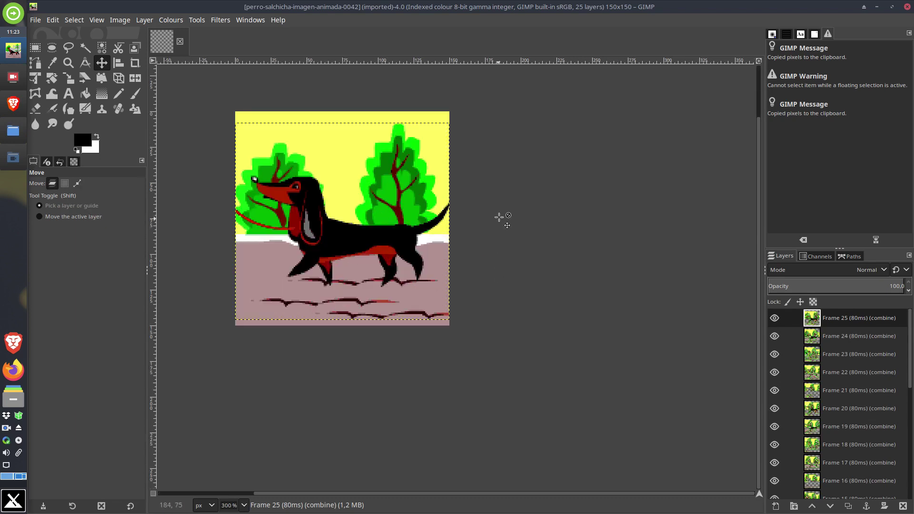
left_click_drag(499, 217, 626, 263)
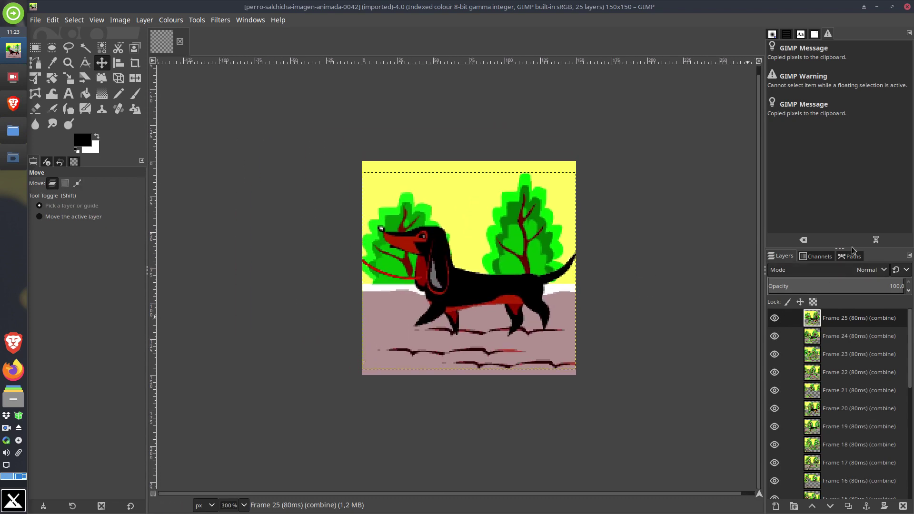
scroll(875, 378, "down", 5)
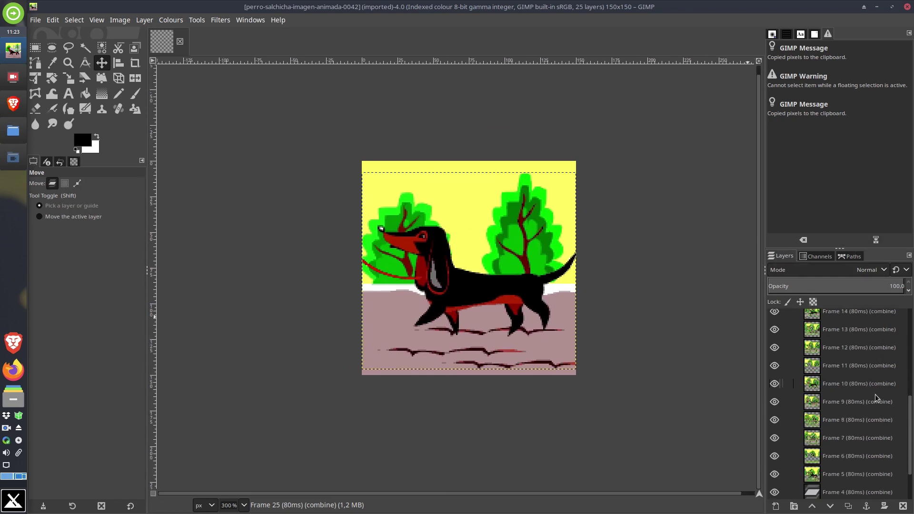
scroll(875, 394, "up", 5)
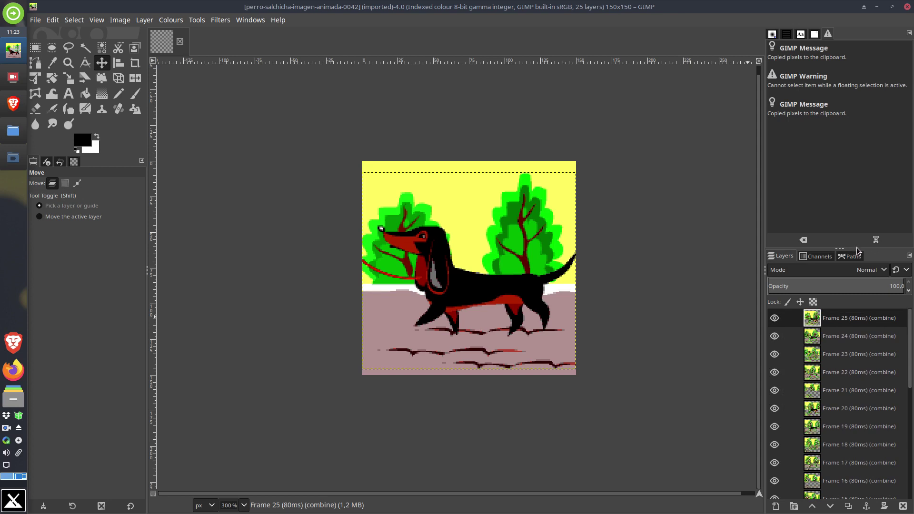
left_click_drag(857, 247, 857, 165)
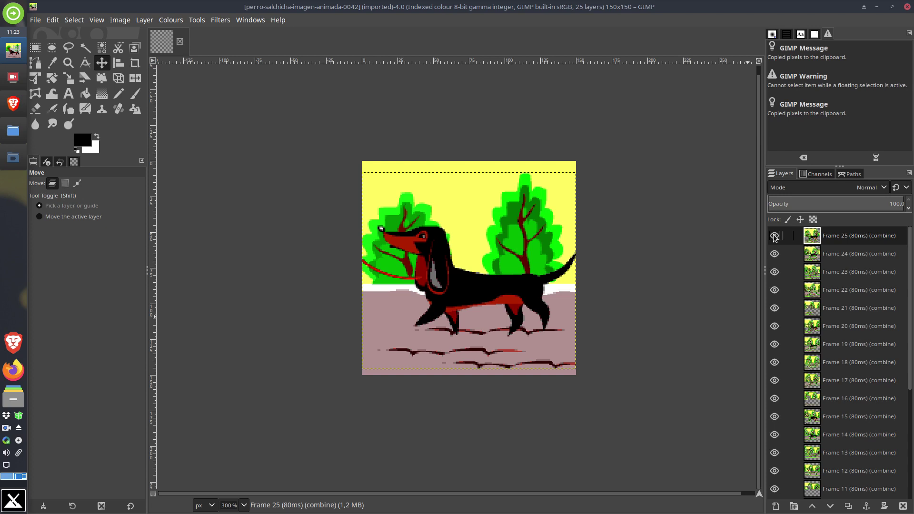
mouse_move(774, 237)
left_mouse_down()
mouse_move(777, 466)
mouse_move(776, 235)
left_mouse_up()
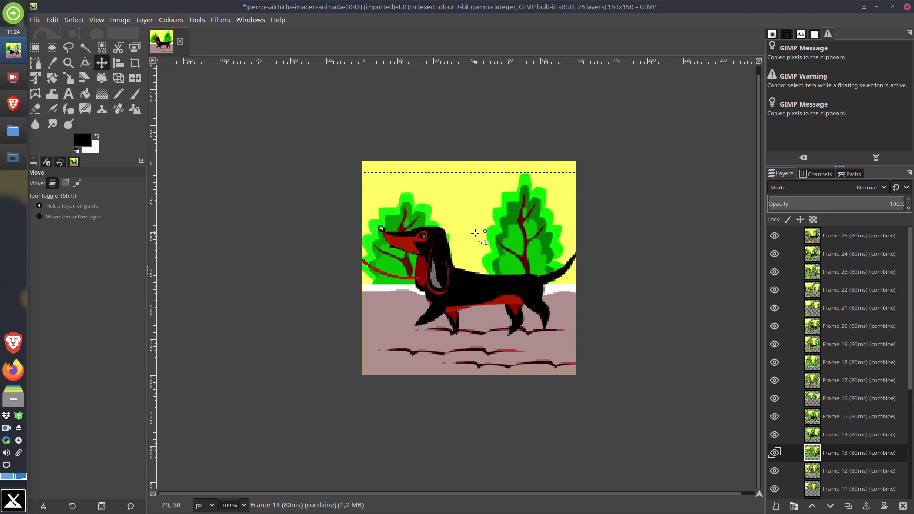
Close the dachshund image tab and choose Discard Changes
left_click(181, 45)
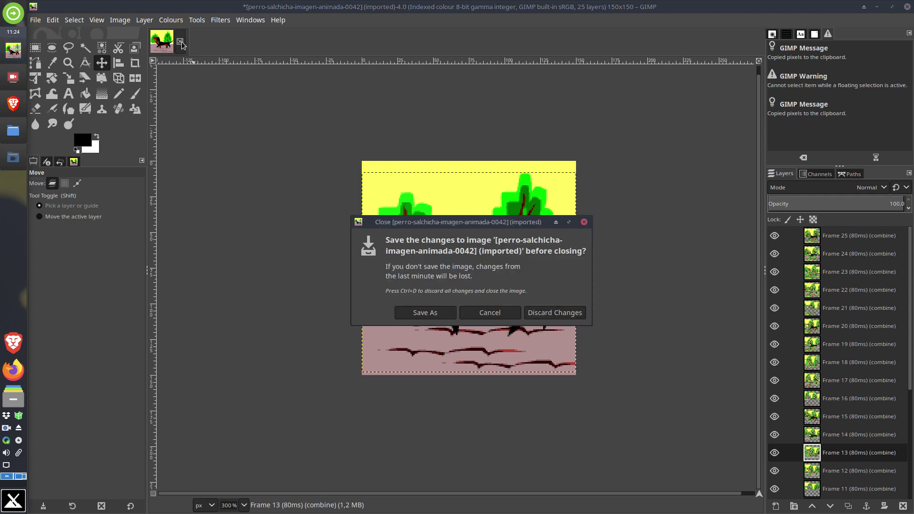
left_click(554, 312)
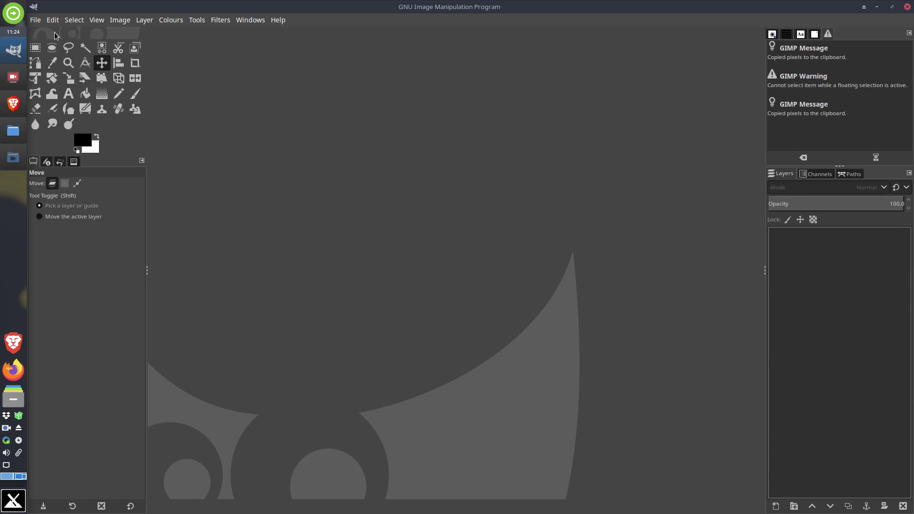
Create a new image with width 250 and height 250 px via File > New
left_click(36, 20)
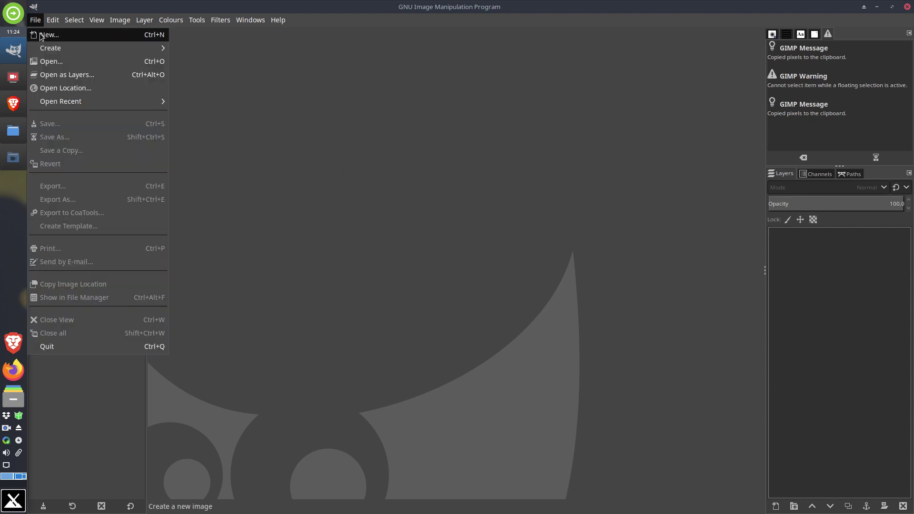
left_click(65, 38)
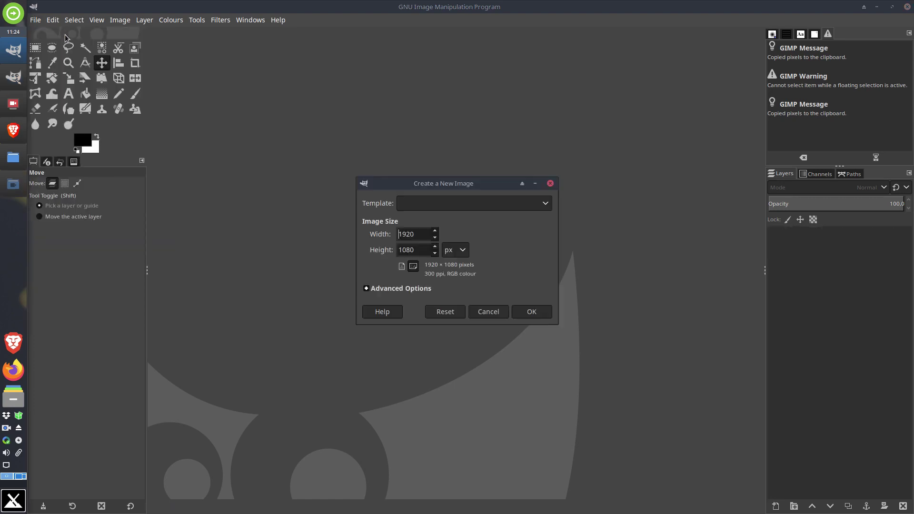
left_click_drag(418, 186, 409, 125)
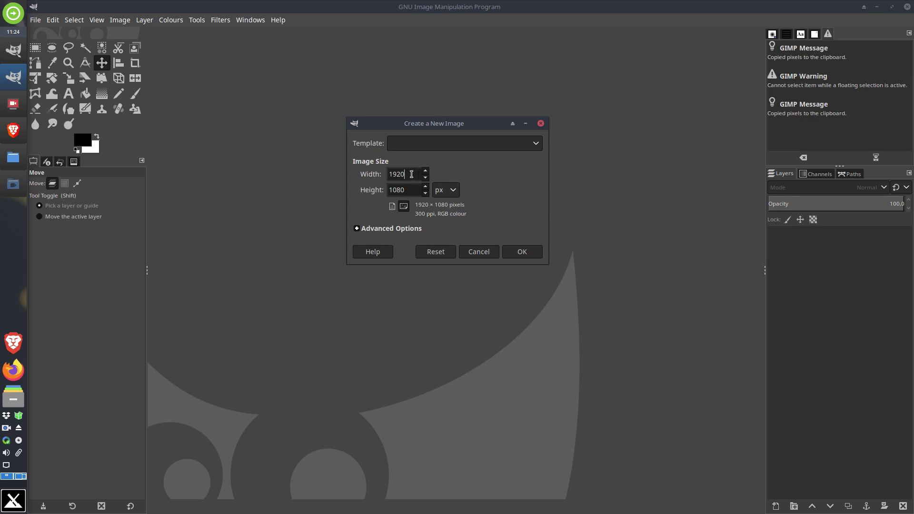
double_click(412, 175)
type("250")
key("Tab")
type("25")
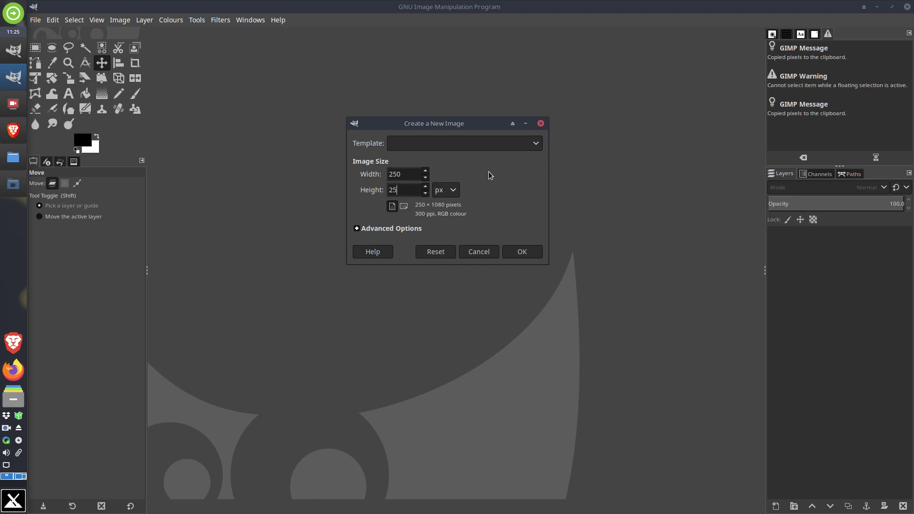
type("0")
left_click(522, 251)
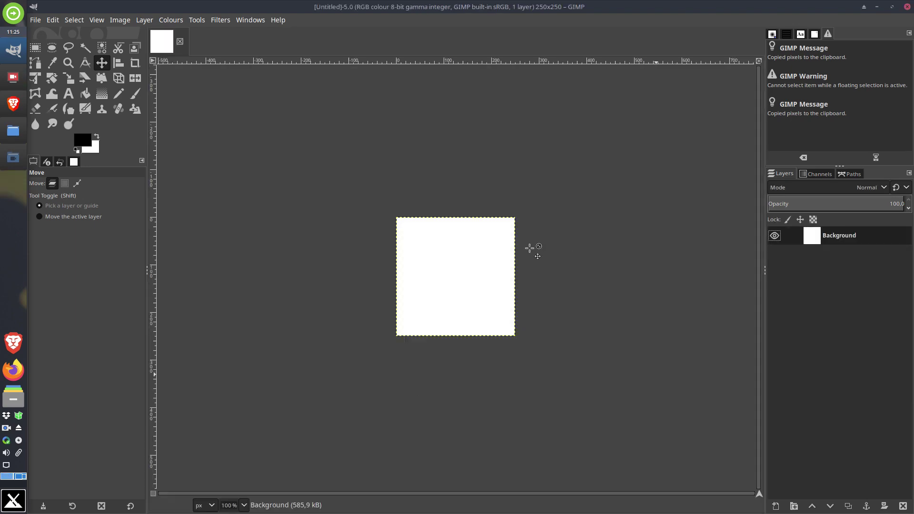
Zoom to 150%, select the Paintbrush with the 2. Hardness 050 brush and set size 9
key("2")
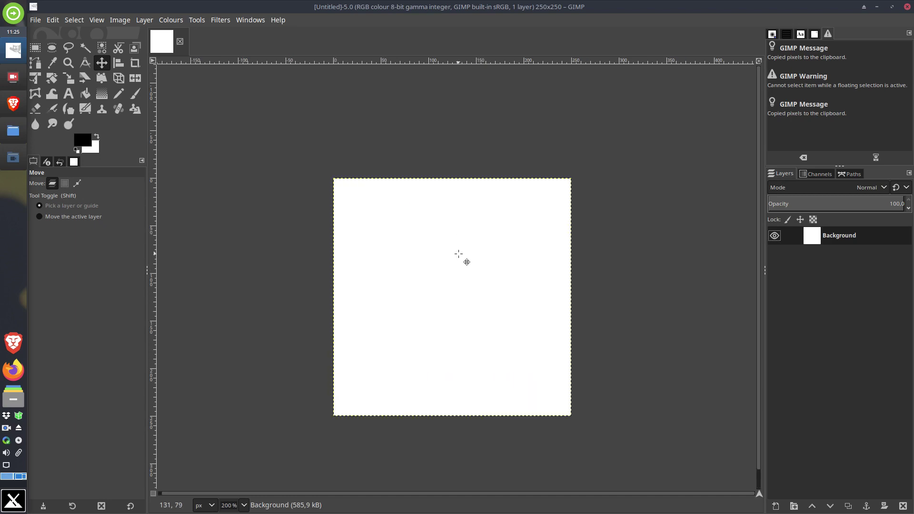
key("minus")
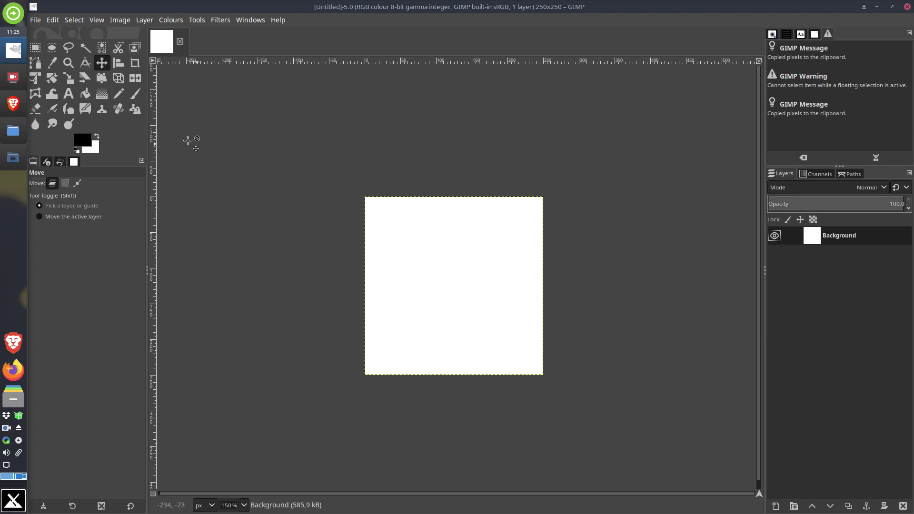
left_click(136, 97)
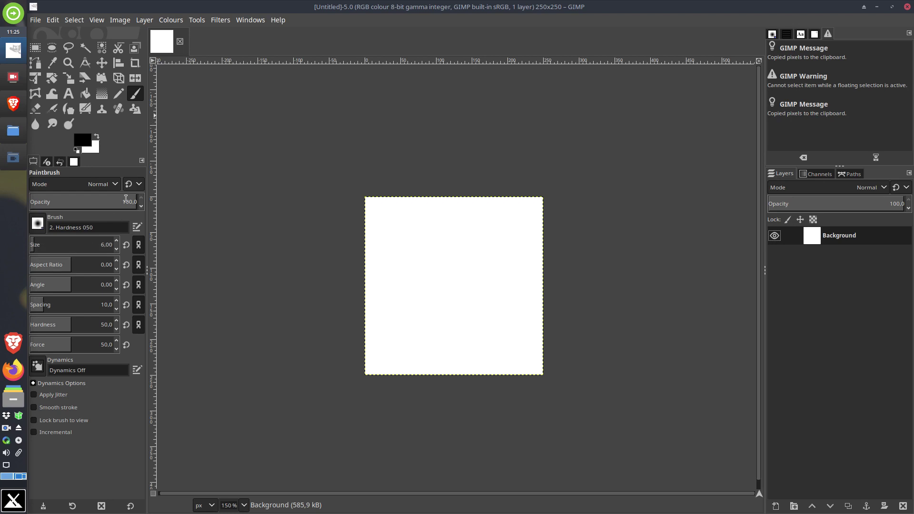
left_click_drag(32, 245, 69, 244)
left_click(59, 245)
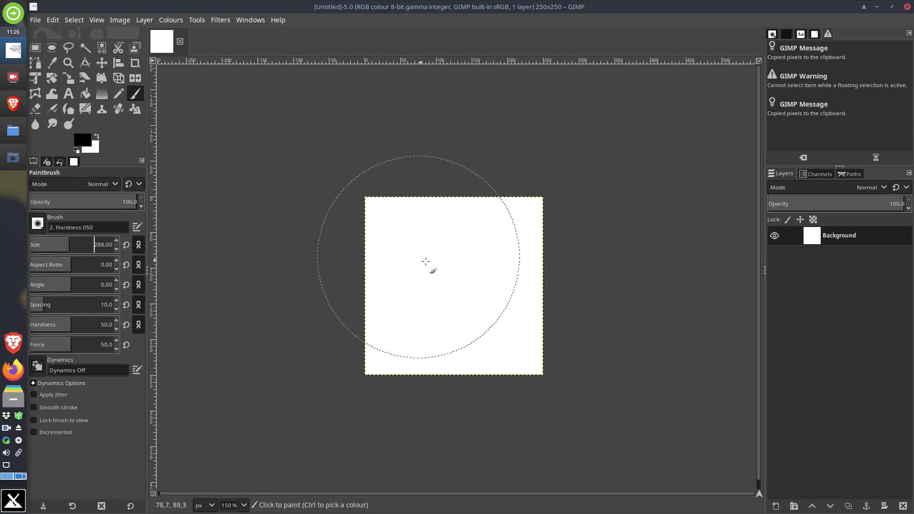
left_click(61, 244)
left_click_drag(60, 244, 34, 243)
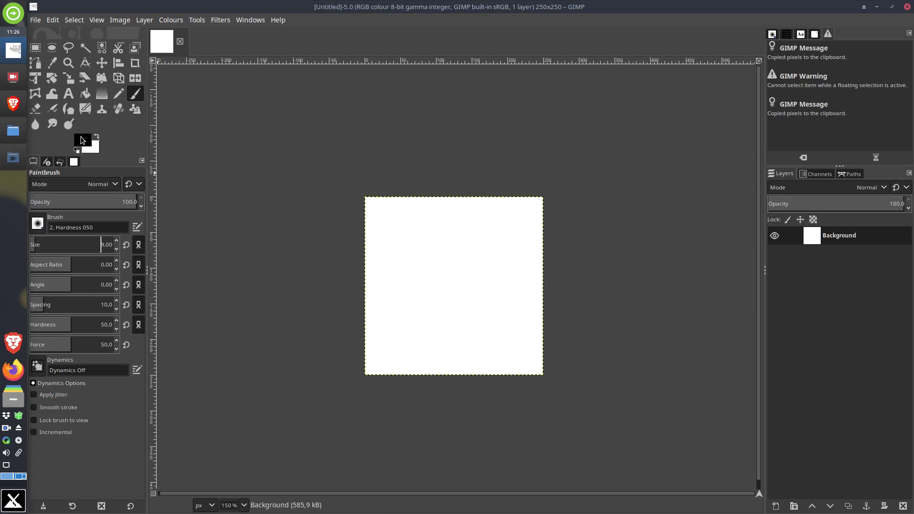
left_click(84, 143)
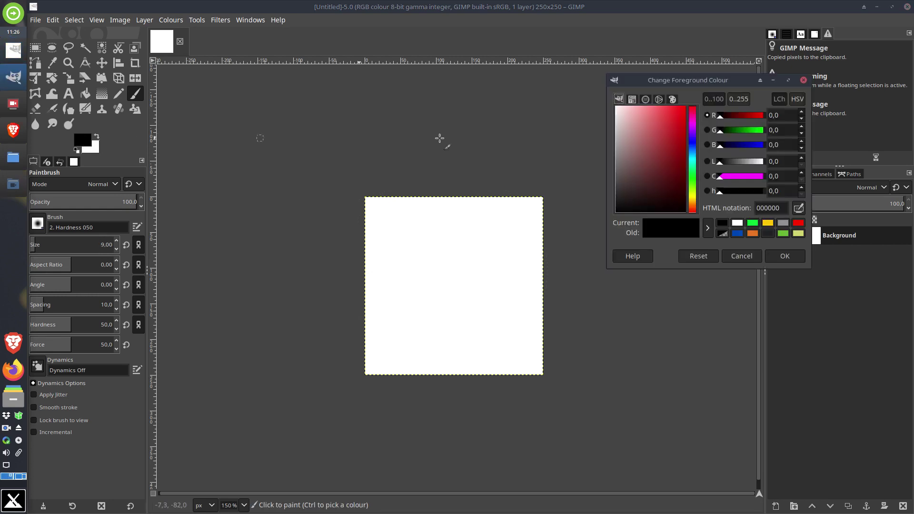
left_click_drag(656, 133, 606, 221)
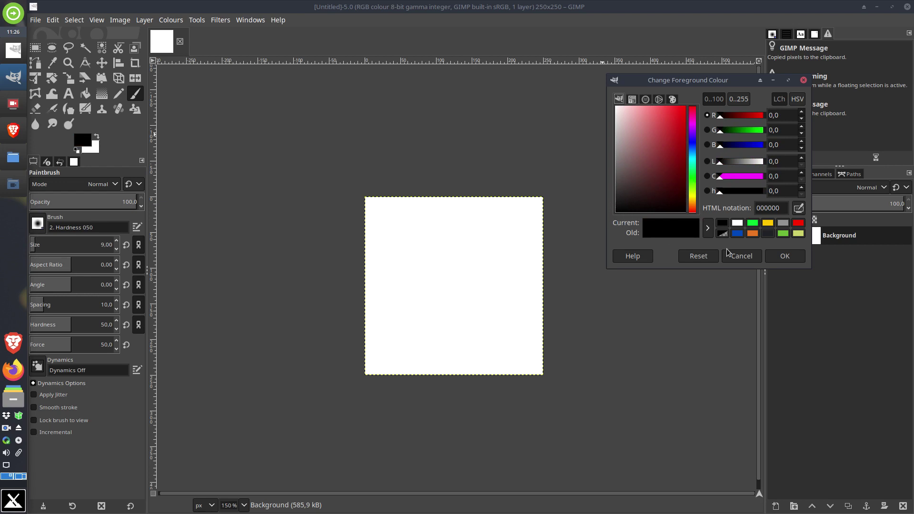
left_click_drag(638, 199, 611, 219)
left_click_drag(727, 81, 734, 56)
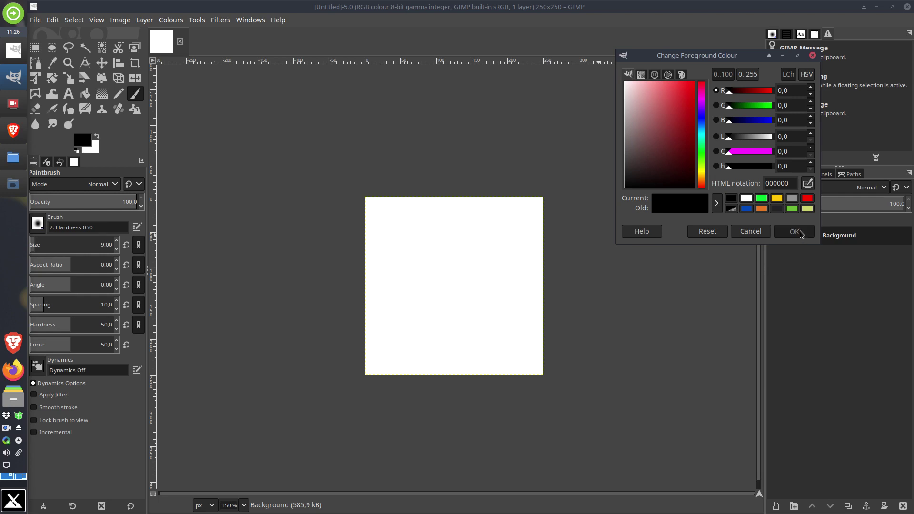
left_click(794, 231)
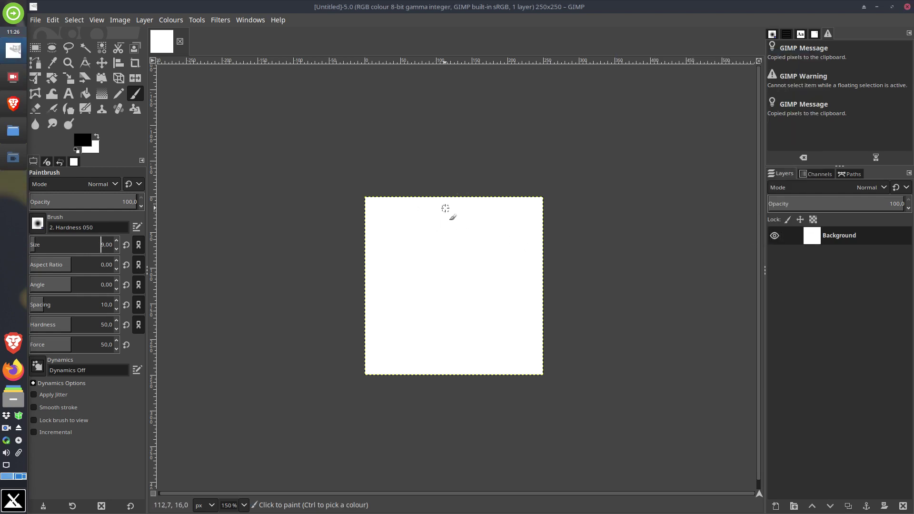
Paint a black circle outline near the top of the white Background layer
mouse_move(450, 207)
left_mouse_down()
mouse_move(425, 224)
mouse_move(434, 240)
mouse_move(452, 239)
mouse_move(446, 207)
left_mouse_up()
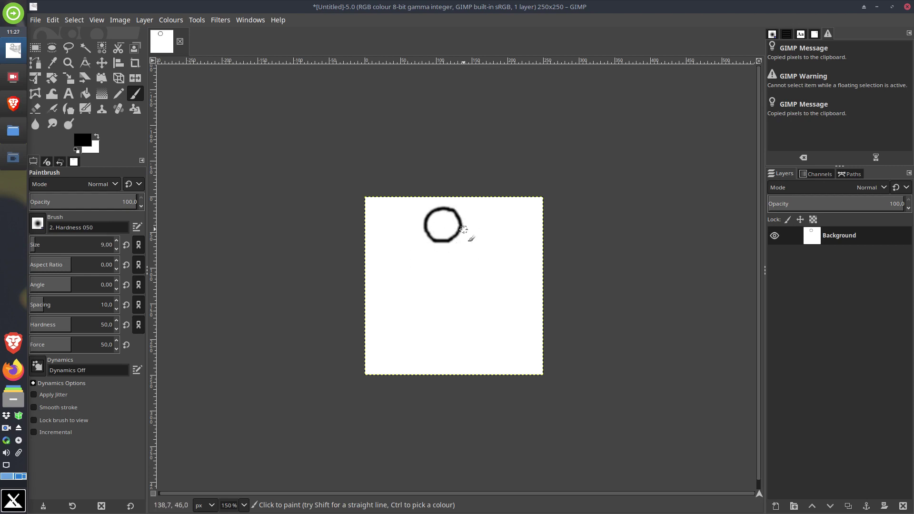
scroll(456, 229, "up", 1, "ctrl")
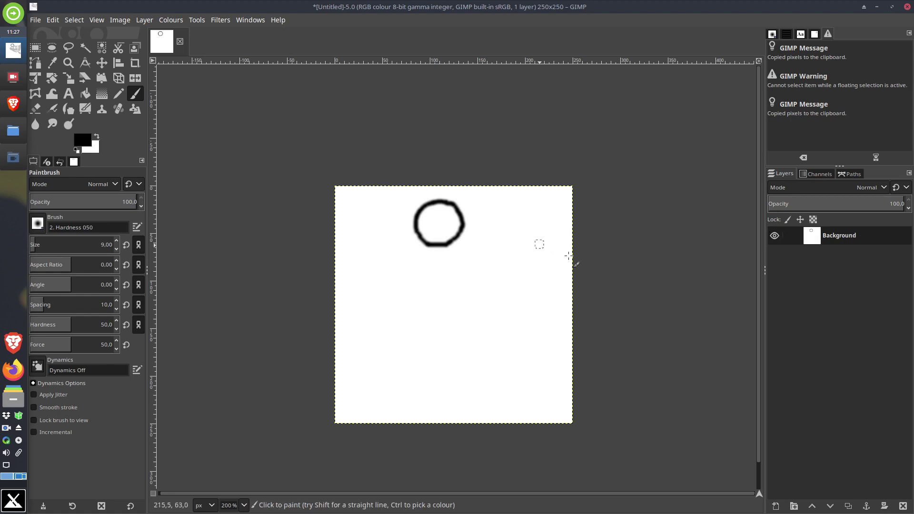
Rename the Background layer to '1'
double_click(851, 237)
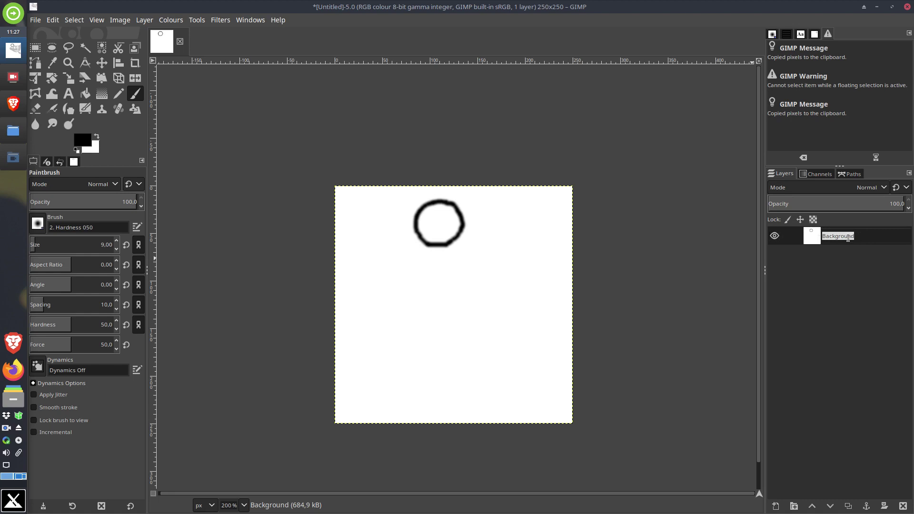
type("1")
key("Return")
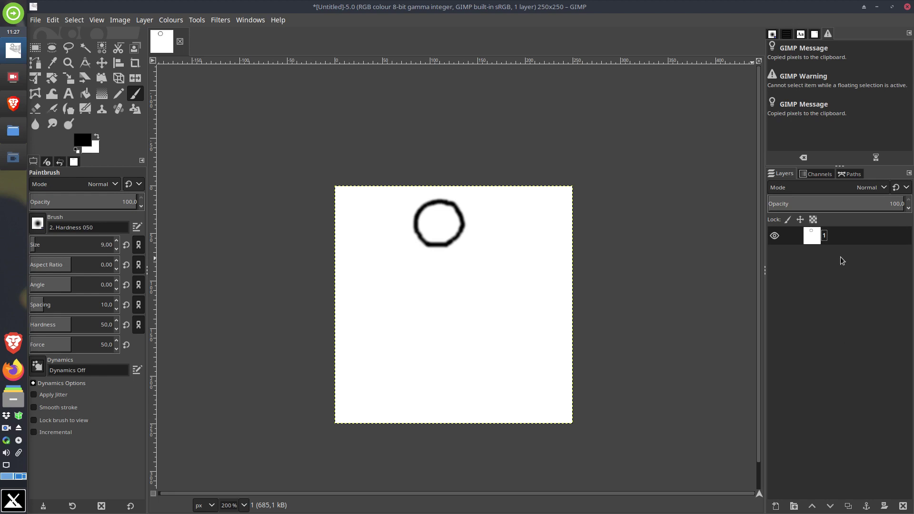
Add a new layer '8' filled with the white background colour above layer 1
left_click(776, 507)
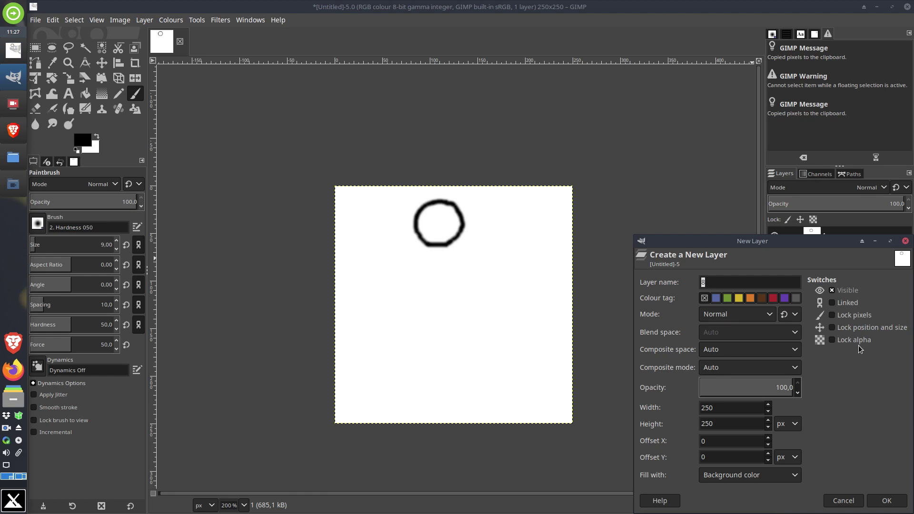
left_click_drag(784, 244, 756, 160)
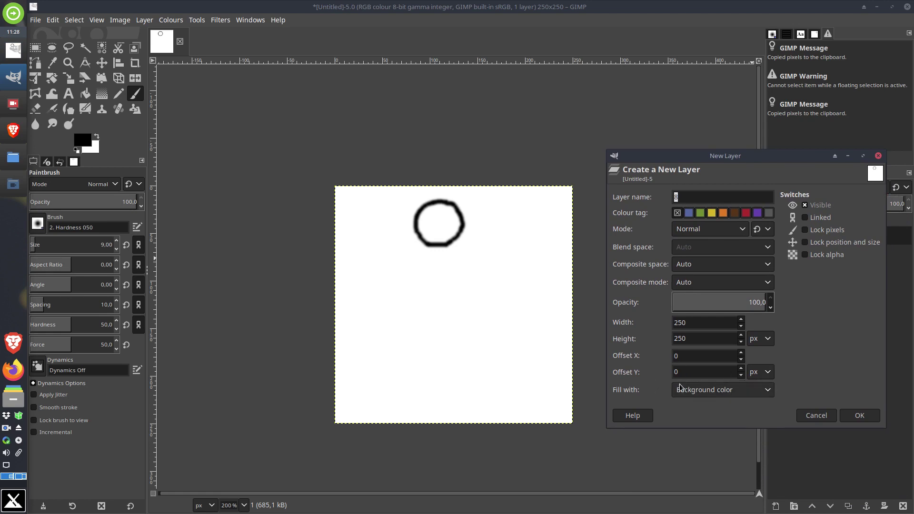
left_click(767, 391)
left_click(704, 421)
left_click(768, 391)
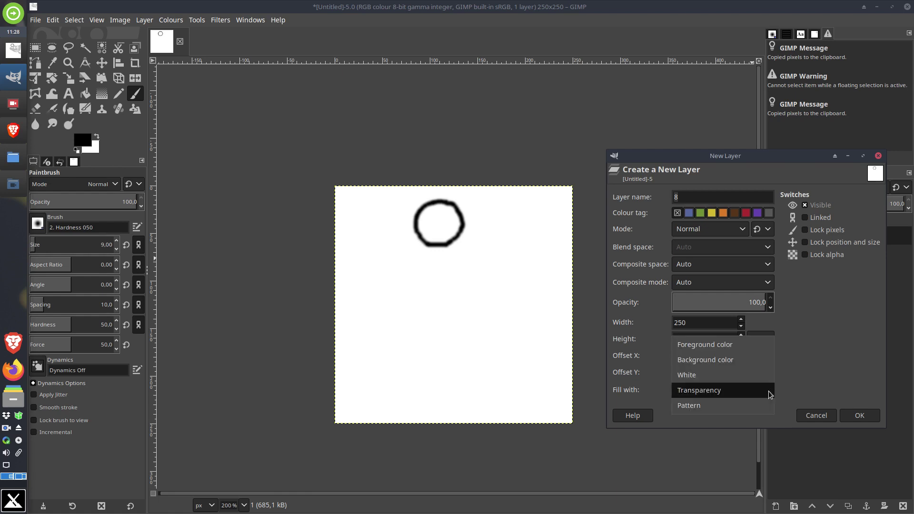
left_click(722, 361)
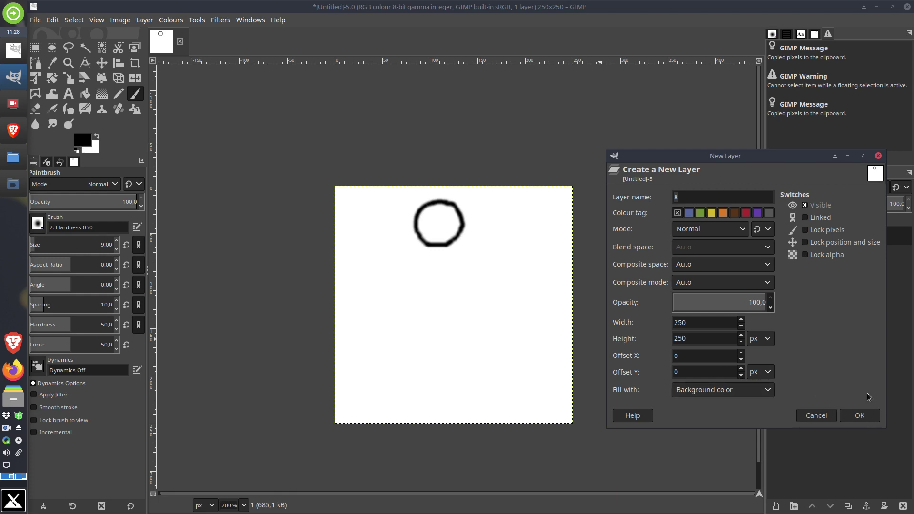
left_click(862, 417)
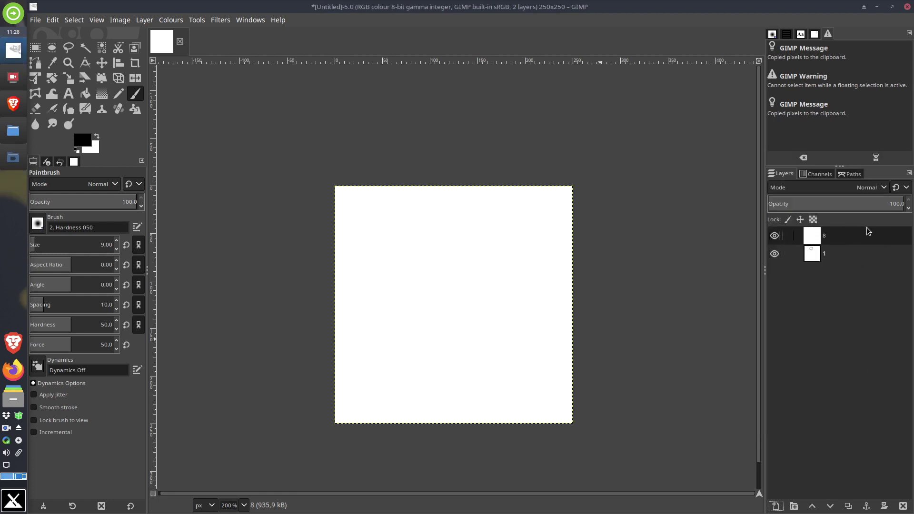
Rename layer '8' to '2'
double_click(839, 236)
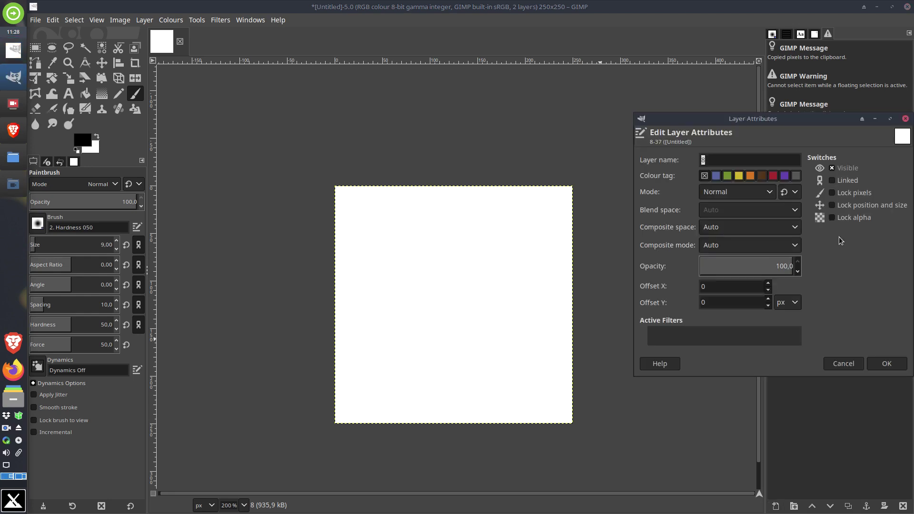
left_click(847, 362)
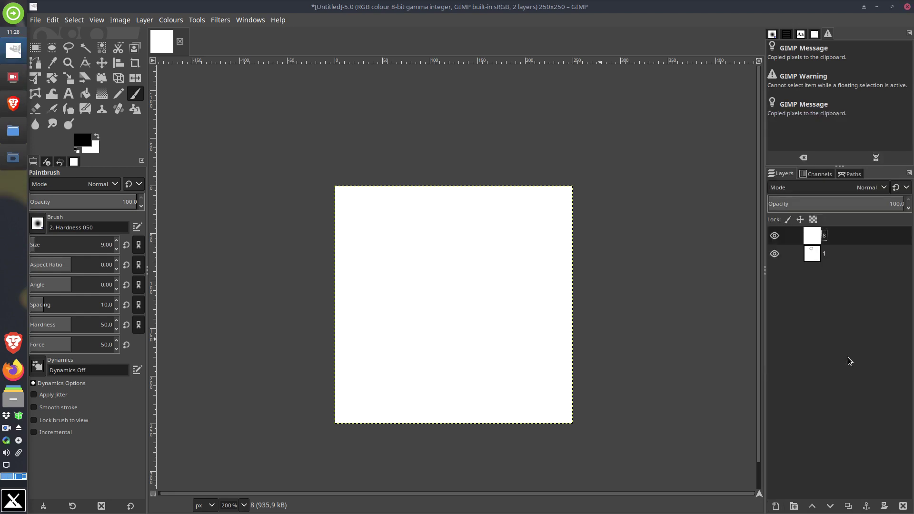
double_click(827, 240)
type("2")
left_click(833, 287)
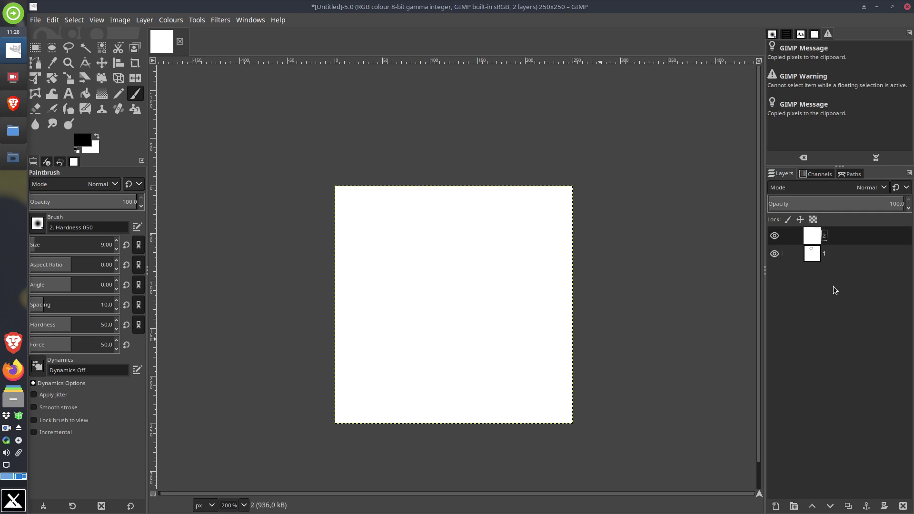
Switch between layers 1 and 2, leaving layer 2 active
left_click(831, 253)
left_click(836, 236)
left_click(835, 257)
left_click(835, 236)
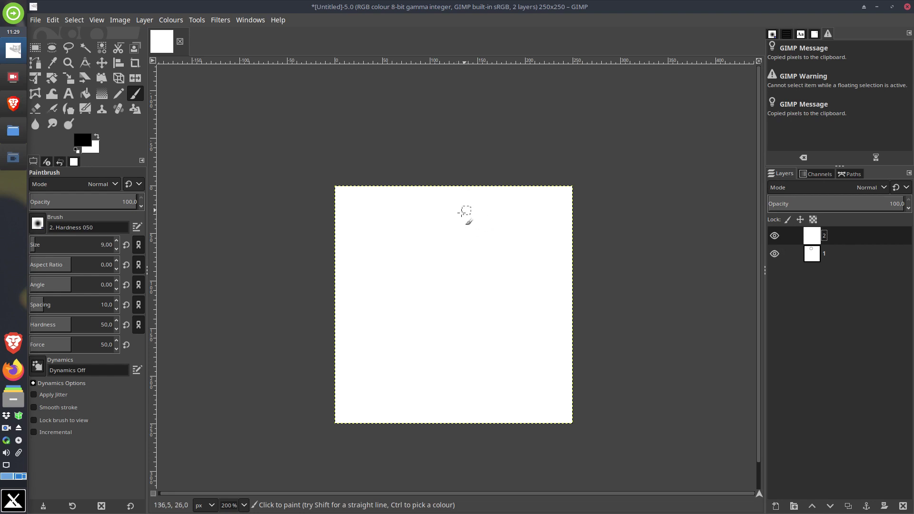
Toggle layer 2's visibility repeatedly to compare it with layer 1's circle
left_click(775, 236)
left_click(775, 236)
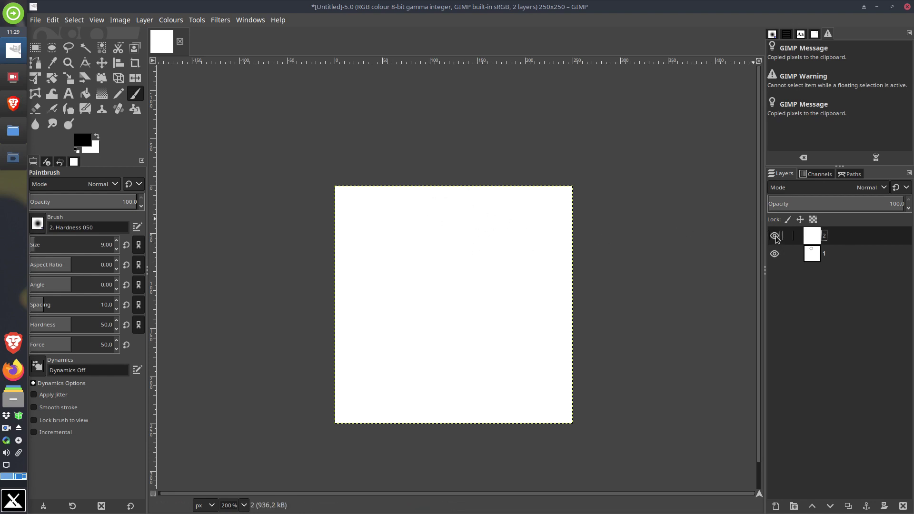
left_click(775, 236)
left_click(774, 236)
left_click(774, 236)
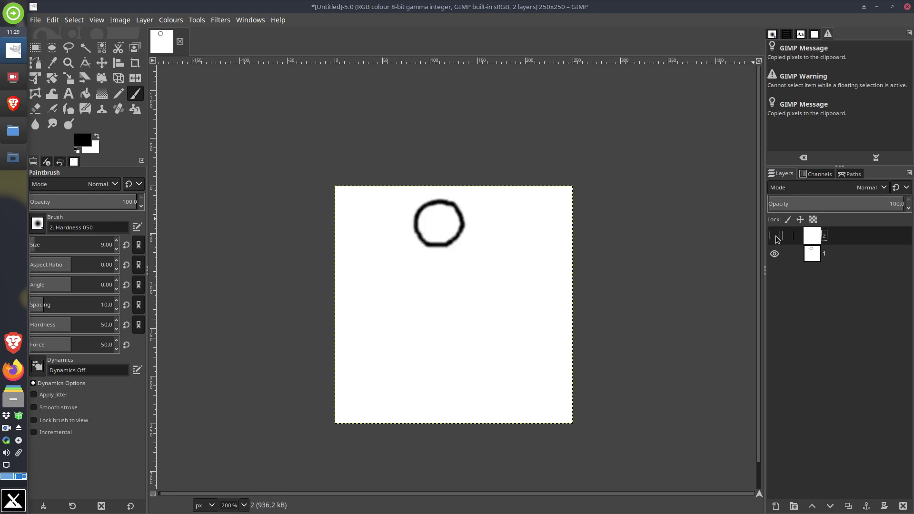
left_click(775, 236)
left_click(774, 236)
left_click(775, 236)
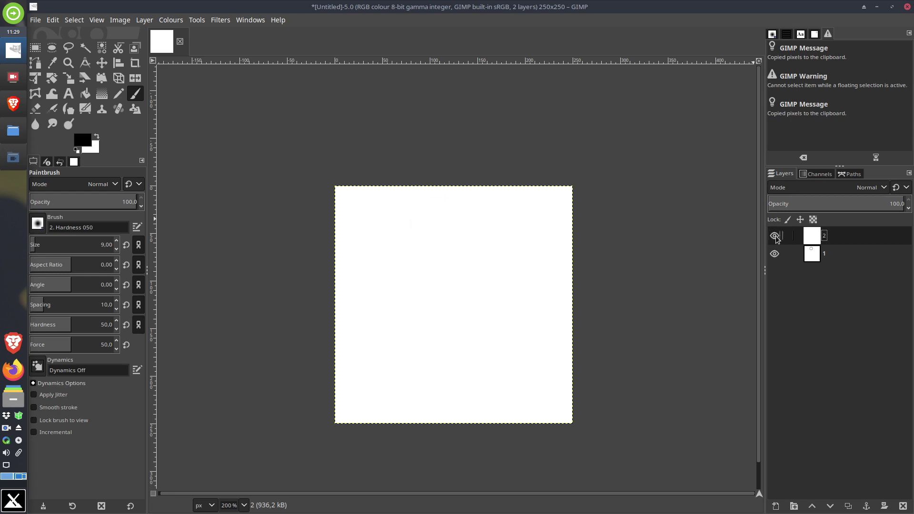
left_click(775, 236)
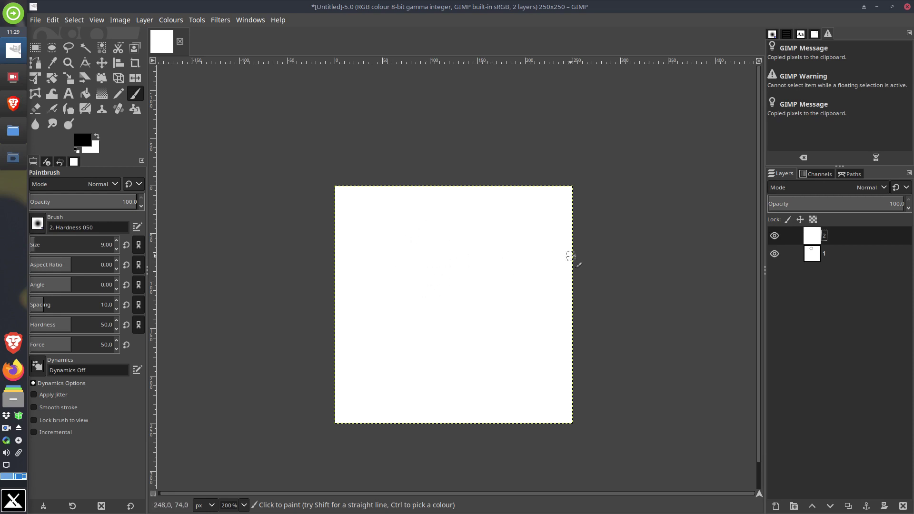
left_click(774, 235)
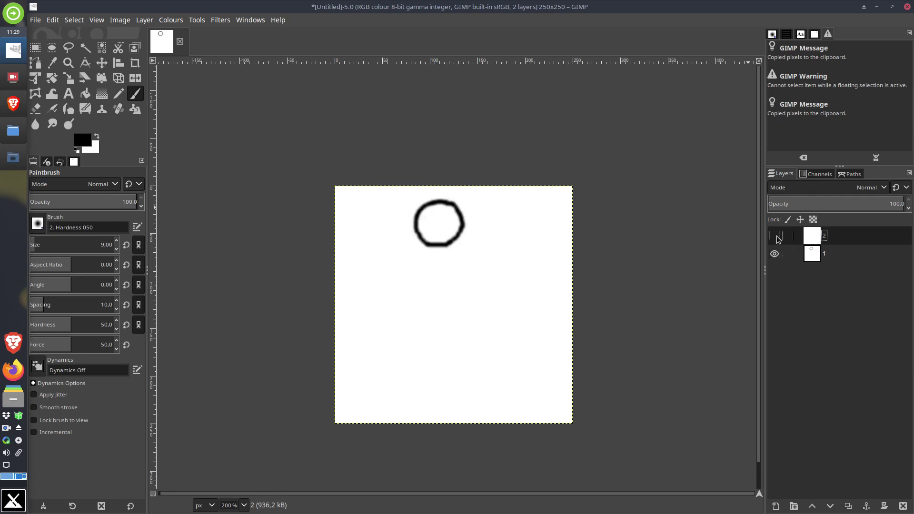
left_click(776, 237)
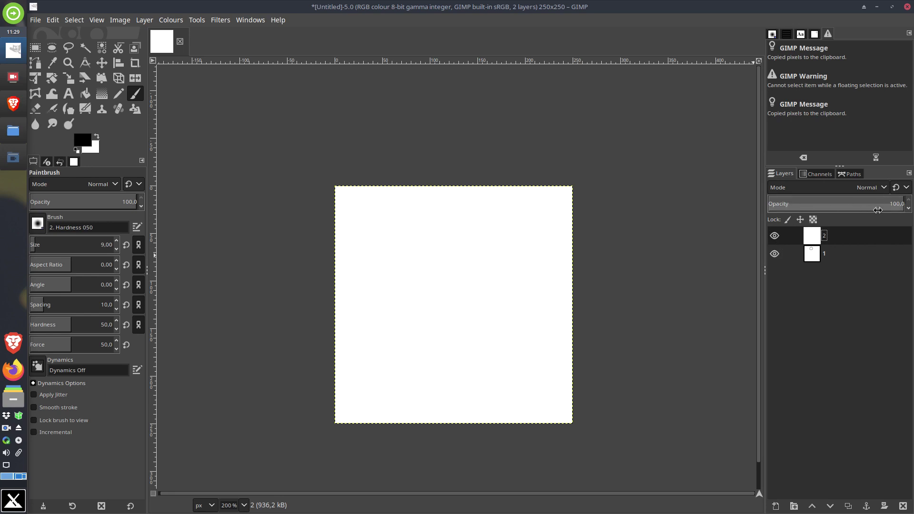
Set layer 2 opacity to 88, paint a slightly lower circle, then restore 100 opacity
left_click(909, 209)
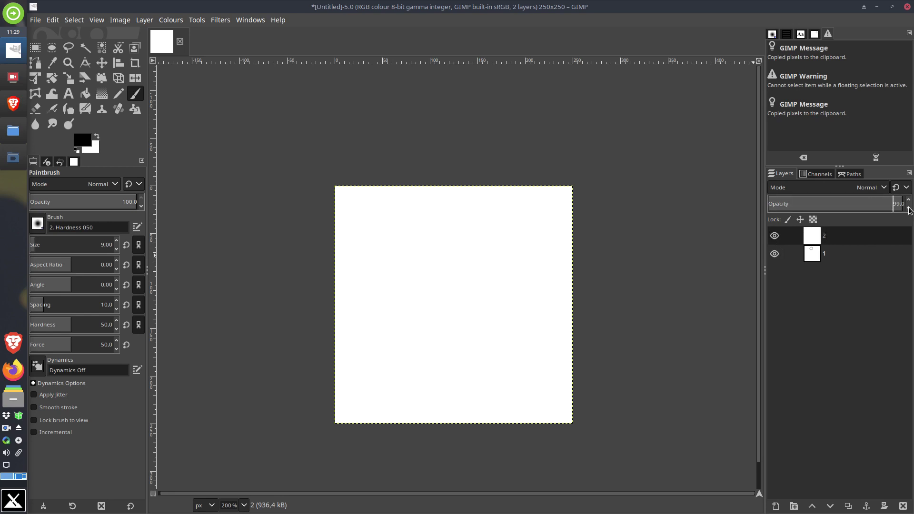
left_click(908, 209)
left_click(909, 209)
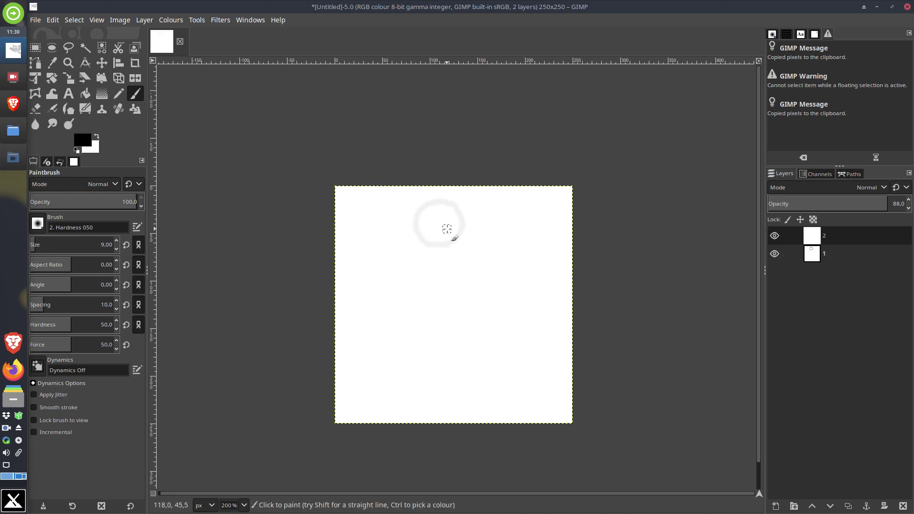
mouse_move(446, 230)
left_mouse_down()
mouse_move(414, 243)
mouse_move(414, 257)
mouse_move(424, 273)
mouse_move(443, 274)
mouse_move(463, 252)
mouse_move(442, 229)
left_mouse_up()
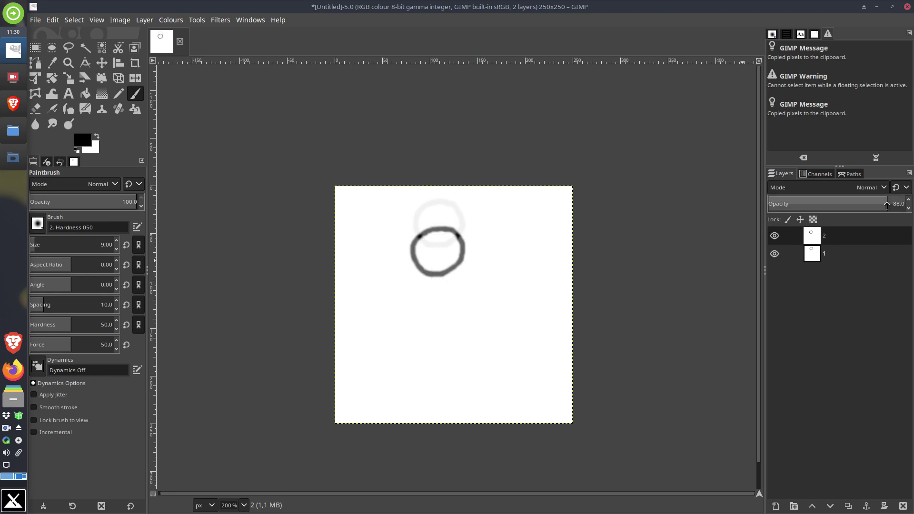
left_click_drag(886, 205, 909, 208)
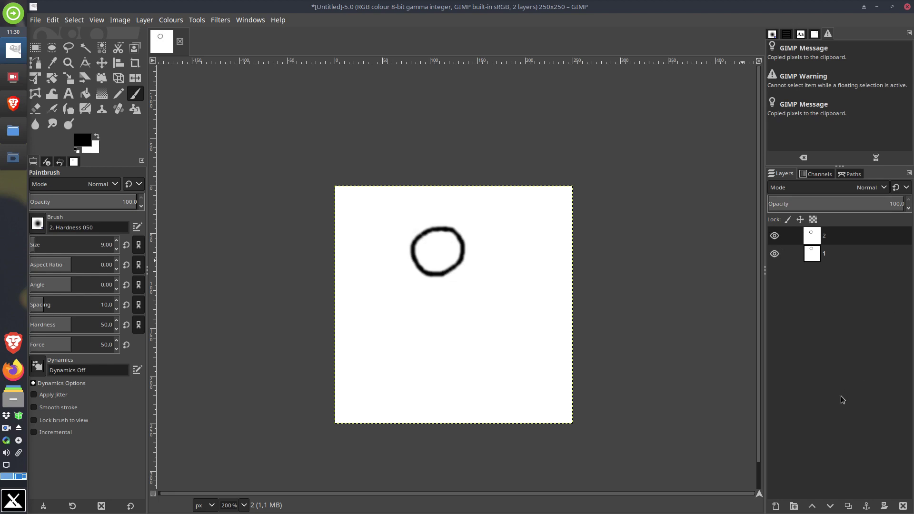
Add a new white layer '3', lower its opacity to 84 and keep it selected
left_click(775, 507)
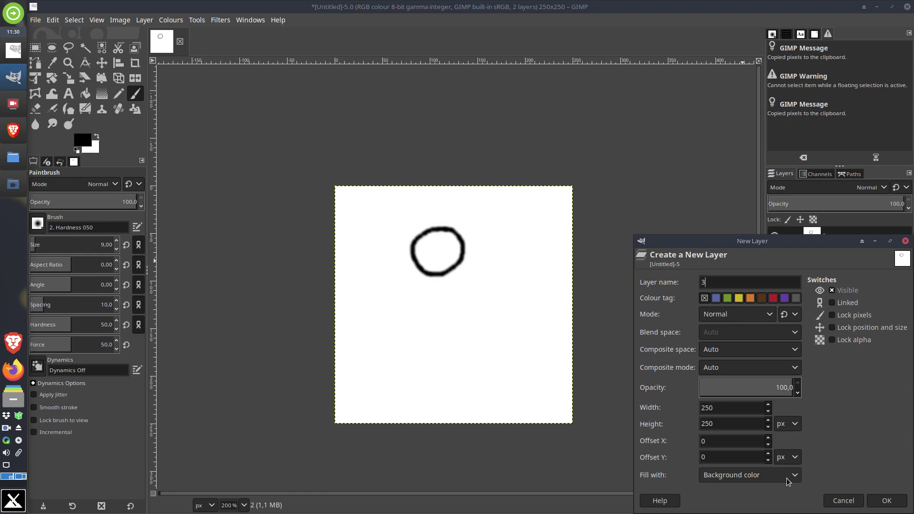
left_click(886, 501)
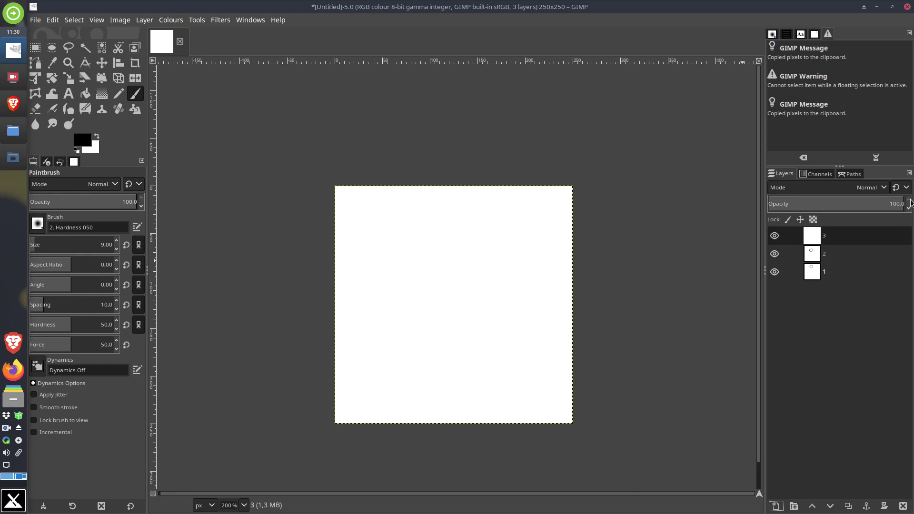
left_click_drag(909, 210, 883, 210)
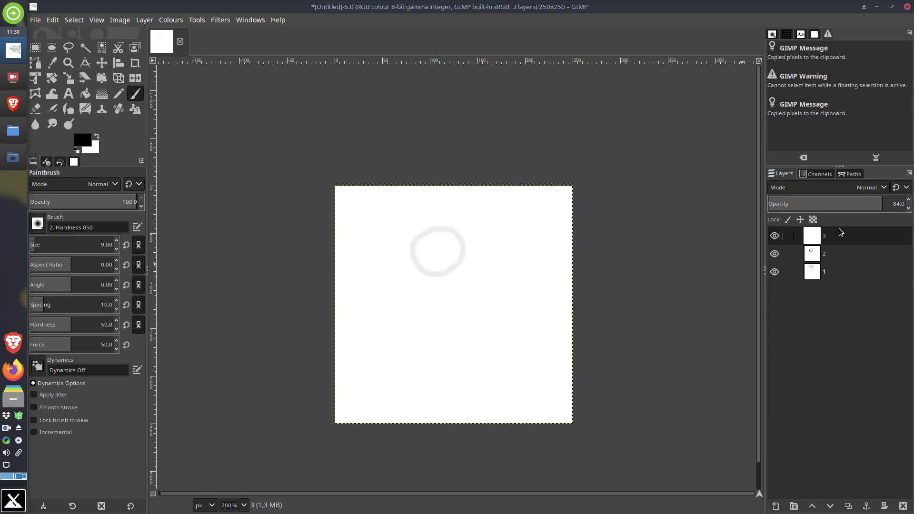
left_click(866, 233)
left_click(850, 250)
left_click(849, 263)
left_click(852, 235)
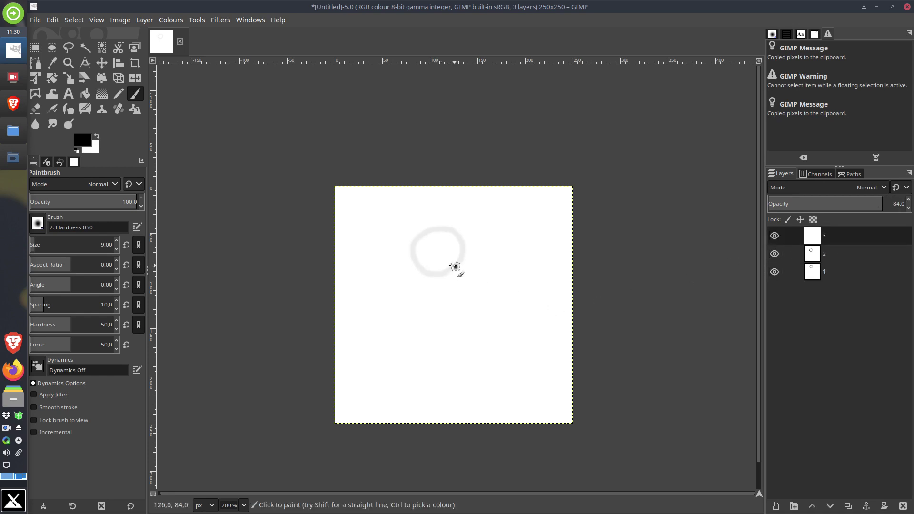
Paint a lower circle on layer 3, undoing misdrawn strokes, then restore opacity to 100
mouse_move(455, 267)
left_mouse_down()
mouse_move(427, 259)
mouse_move(415, 269)
left_mouse_up()
key("ctrl+z")
left_click(461, 267)
mouse_move(461, 268)
left_mouse_down()
mouse_move(425, 281)
mouse_move(424, 314)
mouse_move(462, 301)
mouse_move(459, 279)
mouse_move(466, 299)
left_mouse_up()
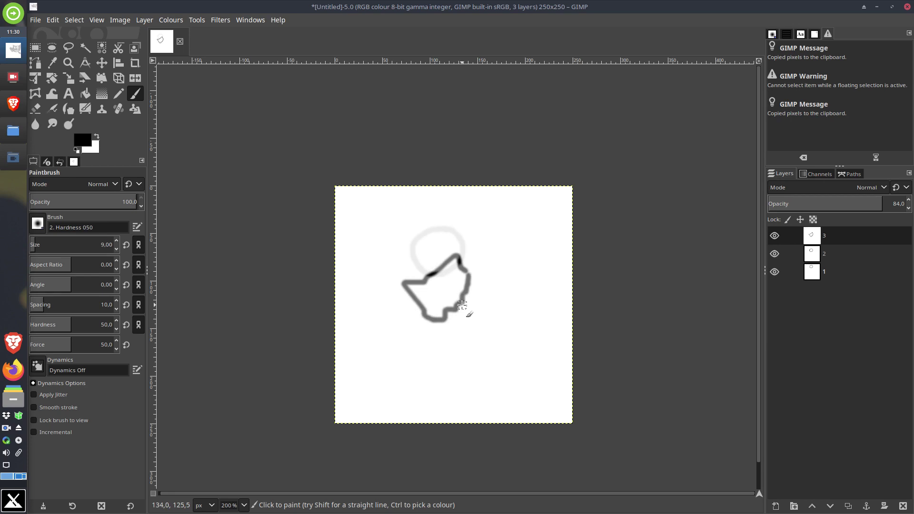
key("ctrl")
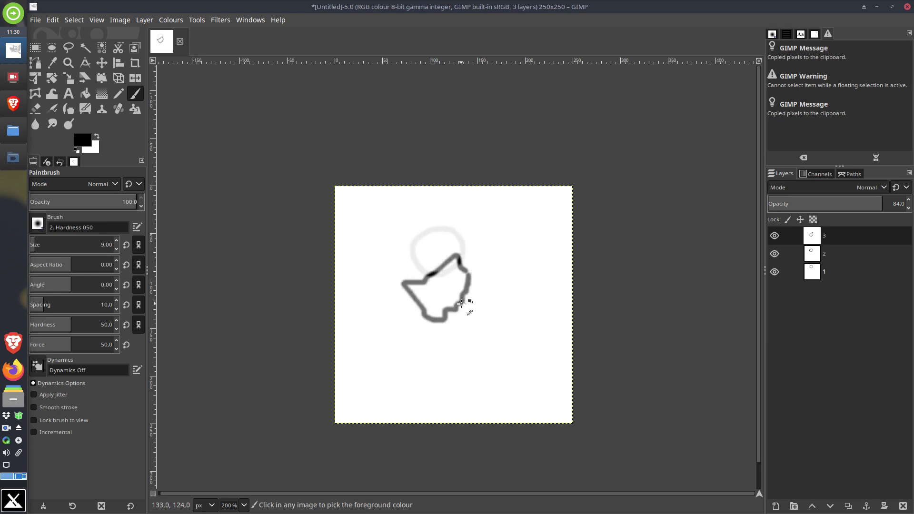
key("ctrl+z")
mouse_move(462, 267)
left_mouse_down()
mouse_move(425, 264)
mouse_move(417, 290)
mouse_move(448, 300)
mouse_move(466, 292)
mouse_move(467, 273)
mouse_move(450, 260)
mouse_move(428, 266)
mouse_move(426, 298)
mouse_move(458, 301)
mouse_move(466, 287)
mouse_move(456, 261)
left_mouse_up()
key("ctrl+z")
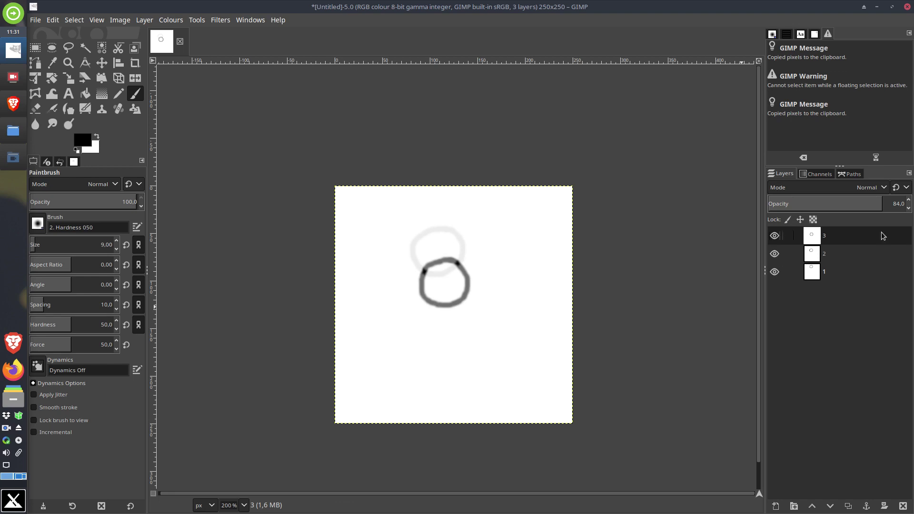
left_click_drag(880, 202, 907, 204)
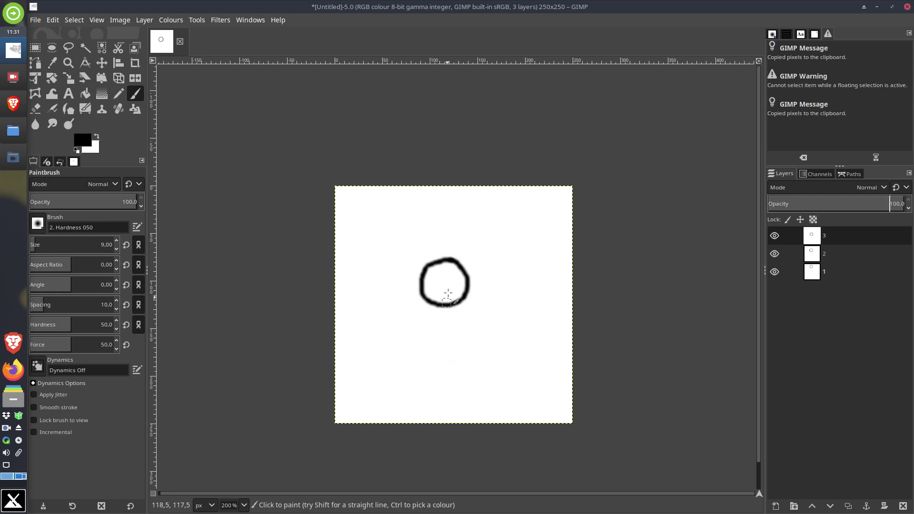
Add layer 4, lower its opacity, paint a black circle below the faint one, restore 100 opacity
left_click(776, 507)
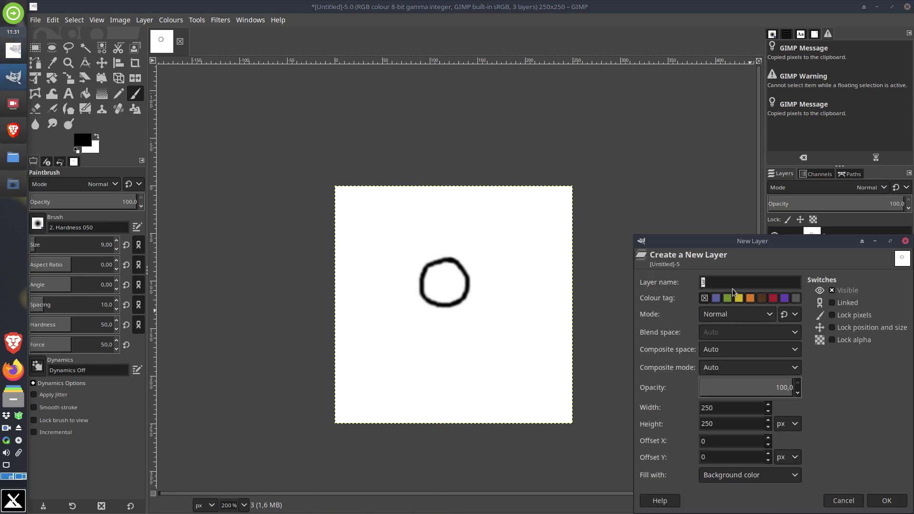
type("4")
left_click(886, 500)
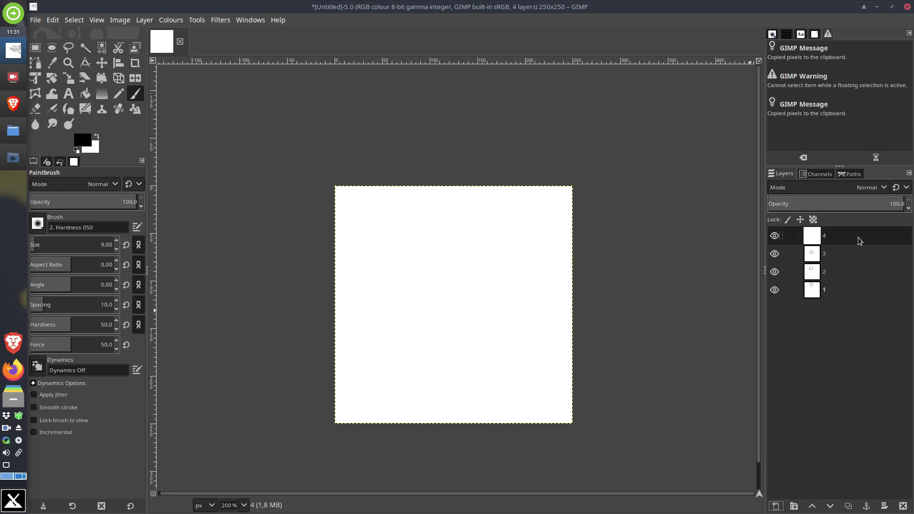
left_click(907, 208)
left_click(908, 208)
left_click(910, 211)
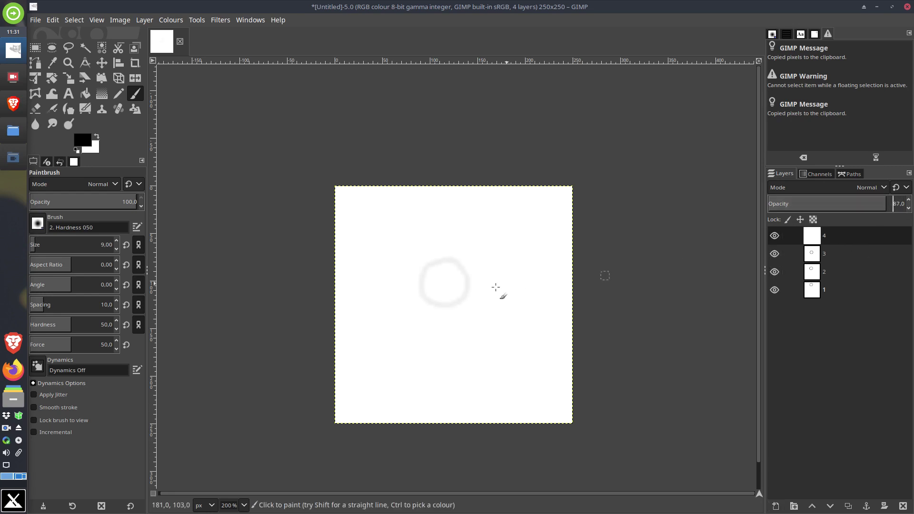
mouse_move(460, 299)
left_mouse_down()
mouse_move(424, 308)
mouse_move(429, 341)
left_mouse_up()
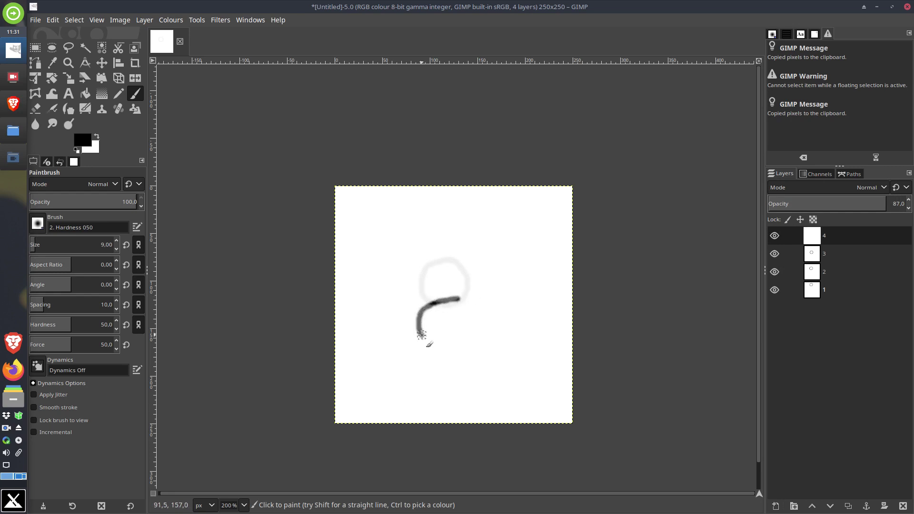
key("ctrl+z")
mouse_move(443, 301)
left_mouse_down()
mouse_move(422, 332)
mouse_move(438, 344)
mouse_move(467, 323)
mouse_move(443, 298)
left_mouse_up()
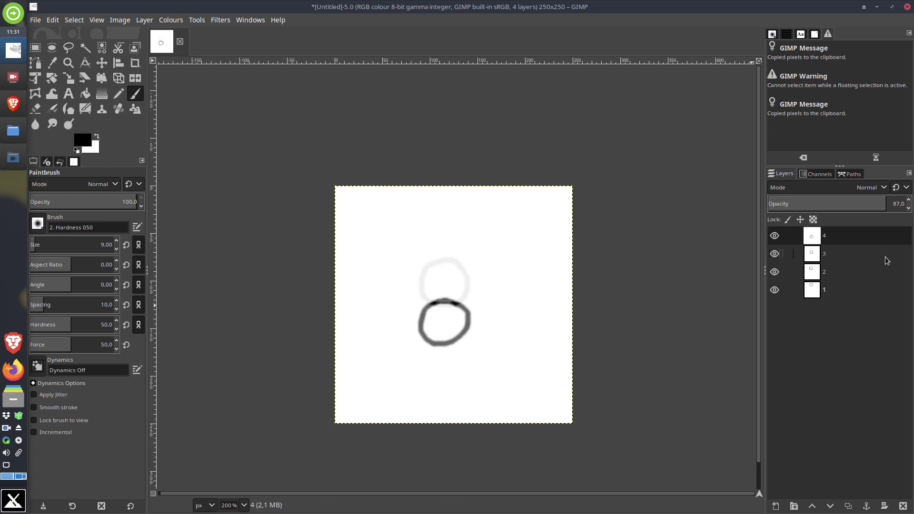
left_click(887, 203)
left_click_drag(887, 204, 905, 204)
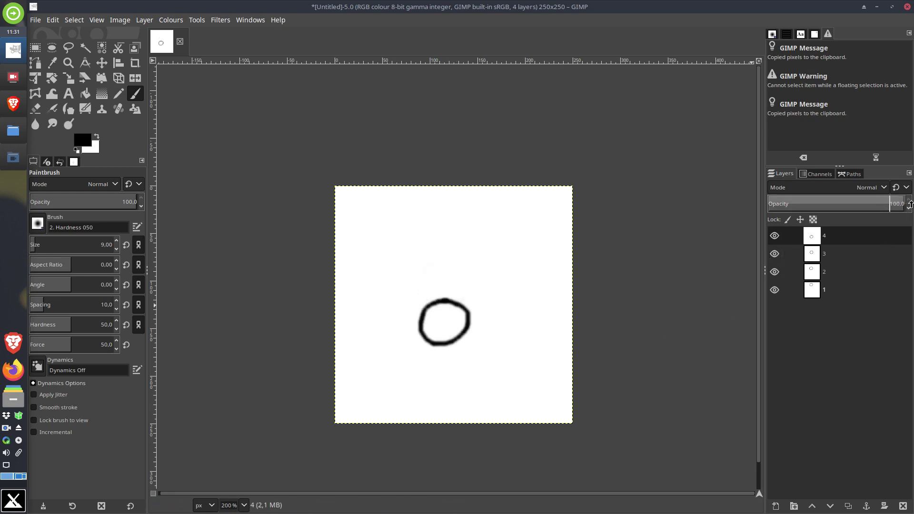
Add layer 5, paint a lower black circle at reduced opacity, then restore full opacity
left_click(776, 505)
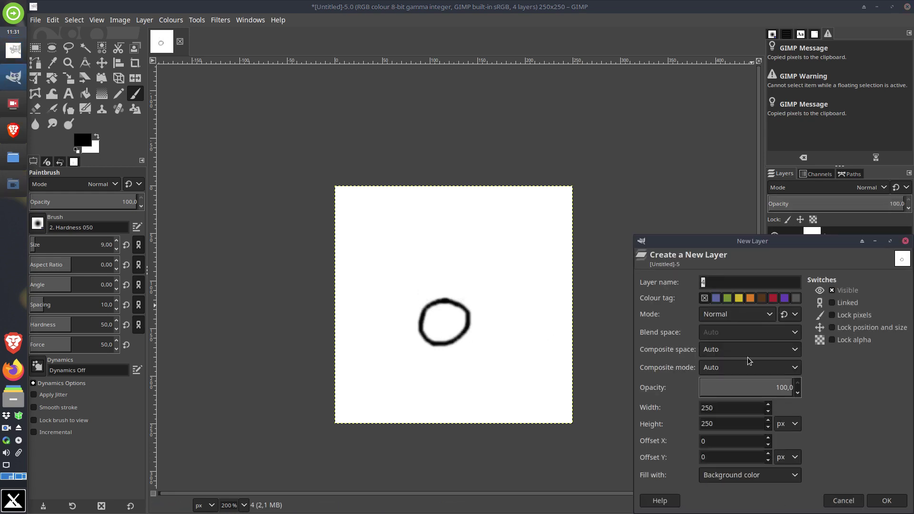
left_click(889, 501)
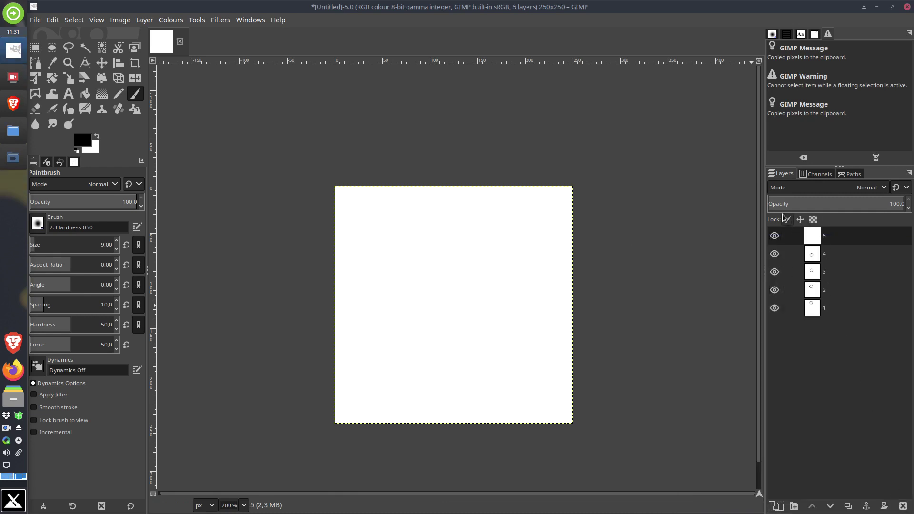
left_click_drag(909, 212, 880, 210)
mouse_move(447, 339)
left_mouse_down()
mouse_move(430, 347)
mouse_move(424, 372)
mouse_move(458, 386)
mouse_move(468, 351)
mouse_move(438, 337)
left_mouse_up()
left_click_drag(838, 204, 910, 205)
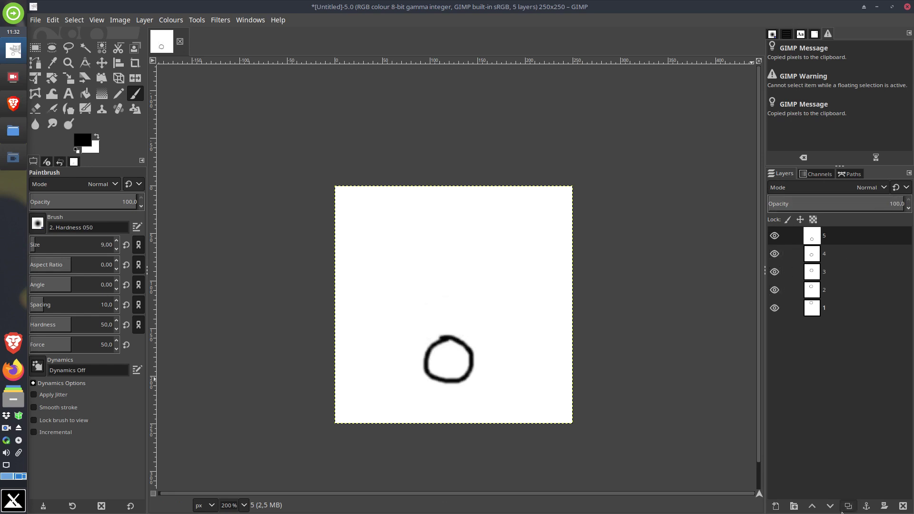
Add layer 6 with a black circle near the canvas bottom at full opacity, then add layer 7
left_click(774, 507)
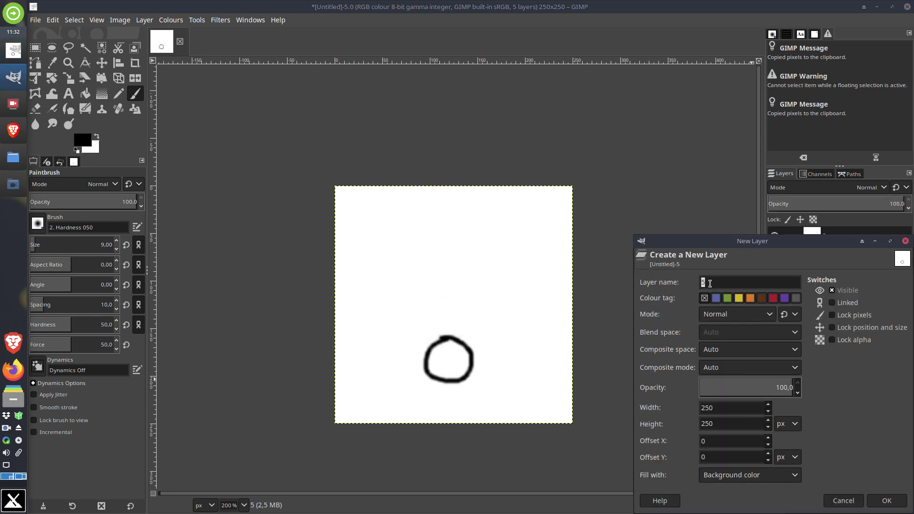
type("6")
left_click(885, 501)
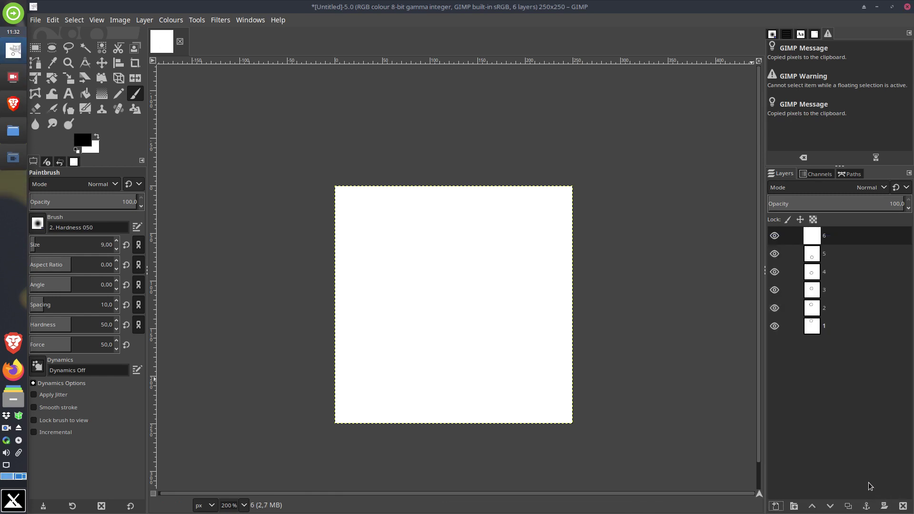
left_click(908, 212)
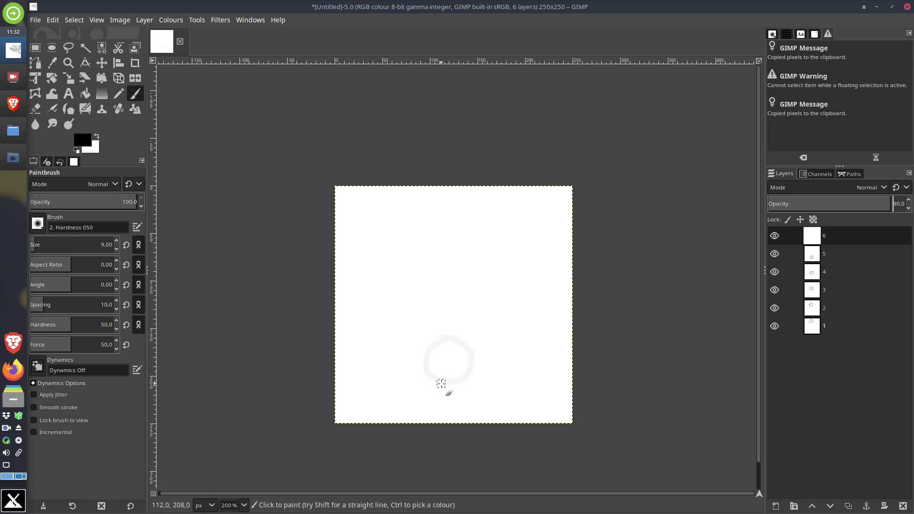
mouse_move(442, 383)
left_mouse_down()
mouse_move(430, 399)
mouse_move(436, 420)
mouse_move(469, 424)
mouse_move(484, 403)
mouse_move(457, 379)
mouse_move(437, 384)
left_mouse_up()
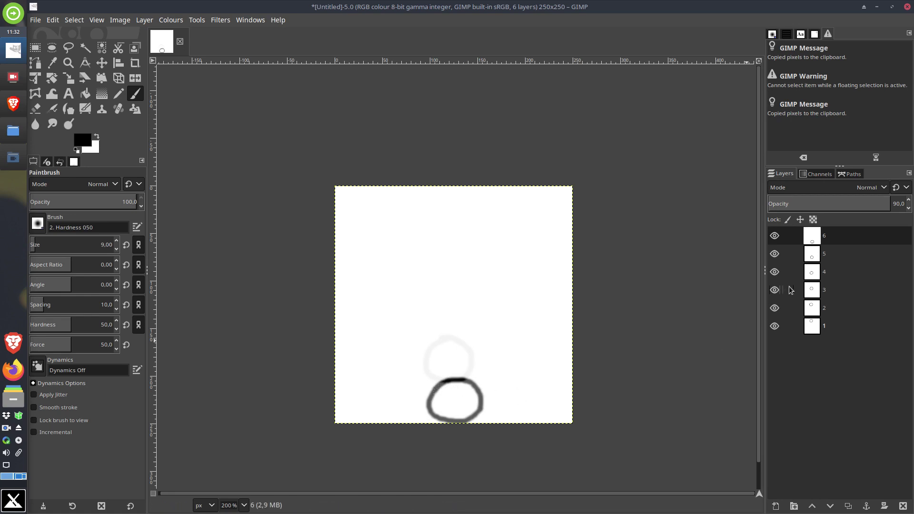
left_click_drag(875, 204, 905, 203)
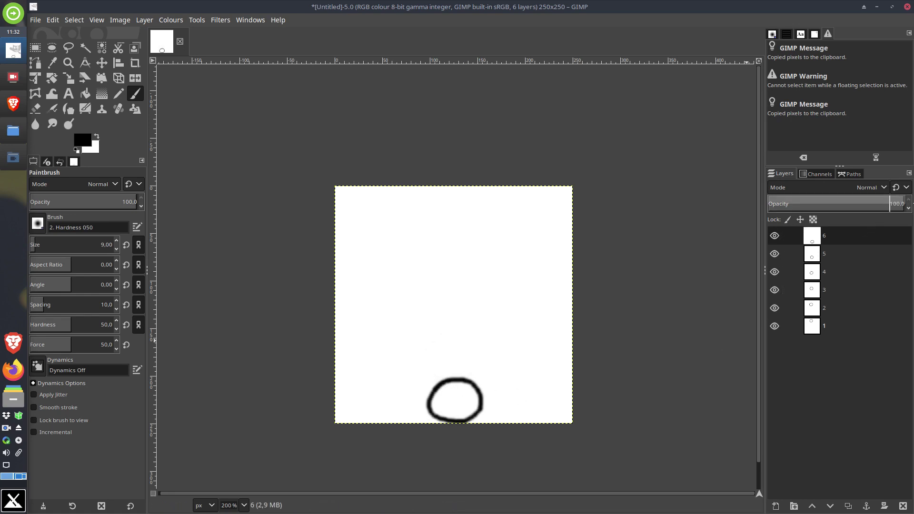
left_click(775, 506)
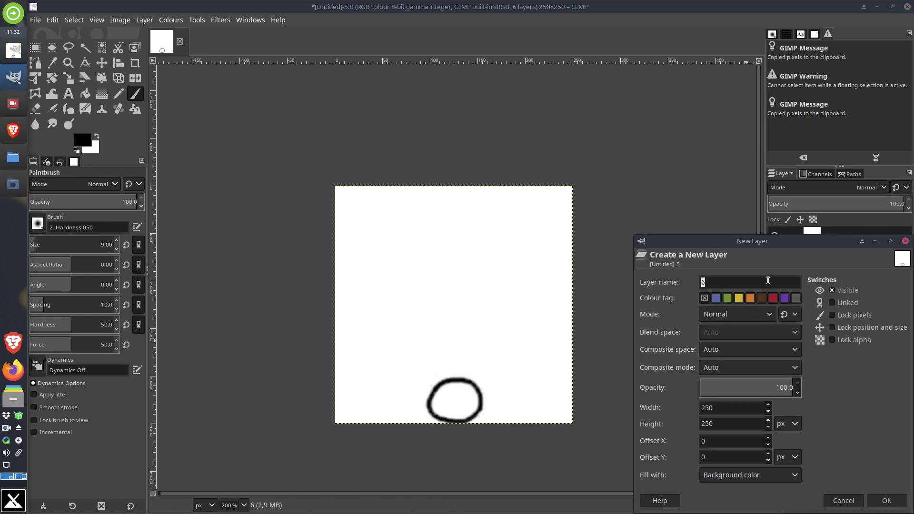
left_click(887, 499)
Paint a squashed black ellipse at the canvas bottom on layer 7 and raise its opacity to full
scroll(909, 213, "down", 8)
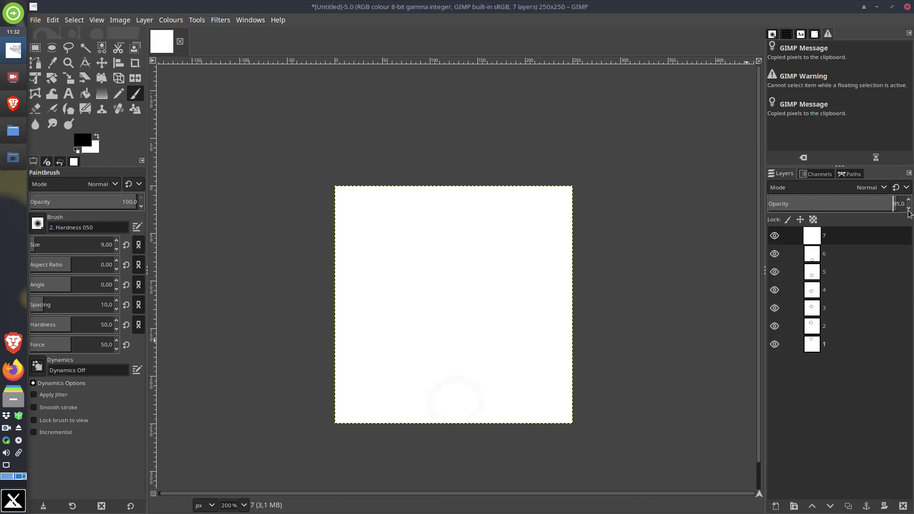
mouse_move(457, 396)
left_mouse_down()
mouse_move(424, 402)
mouse_move(419, 420)
mouse_move(475, 426)
mouse_move(487, 417)
mouse_move(467, 401)
mouse_move(453, 401)
mouse_move(485, 406)
mouse_move(417, 403)
mouse_move(424, 418)
mouse_move(454, 422)
mouse_move(485, 409)
mouse_move(437, 397)
left_mouse_up()
key("ctrl+z")
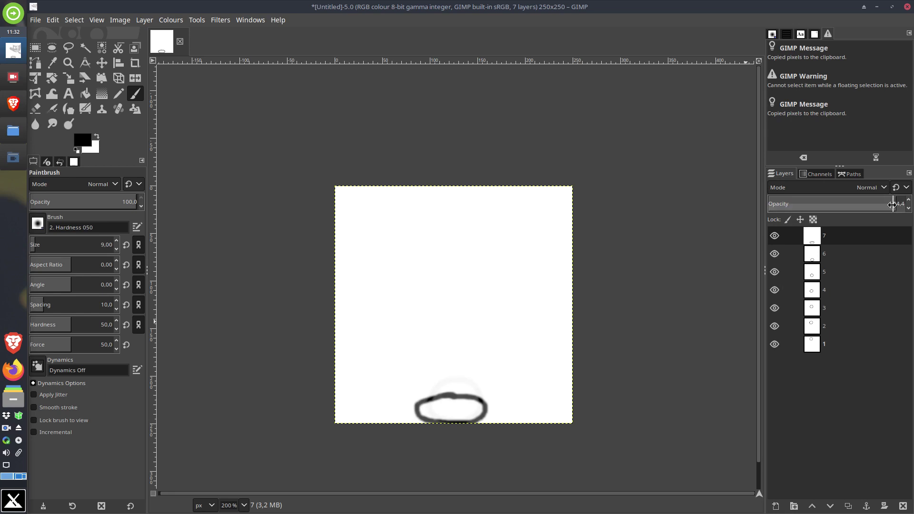
left_click_drag(895, 203, 910, 201)
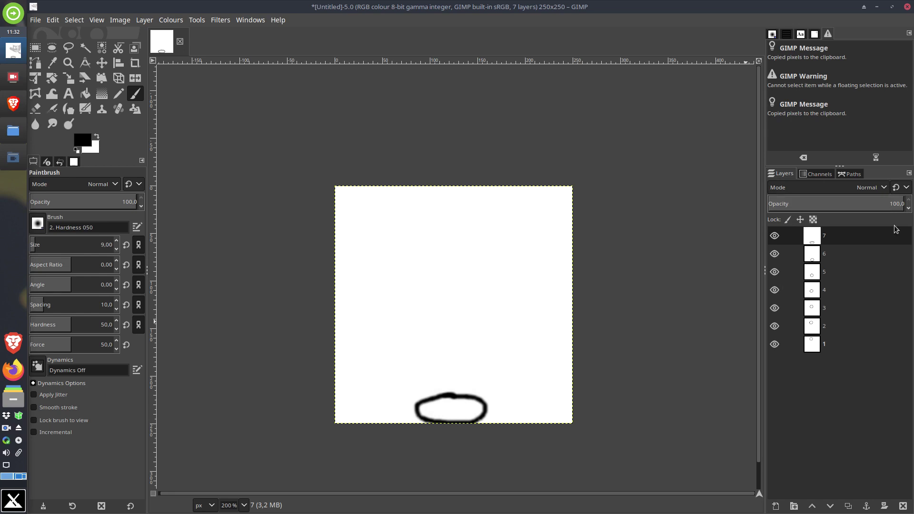
Compare frames by selecting layers 6, 5, 4 and 2 in turn, returning to layer 7
left_click(860, 252)
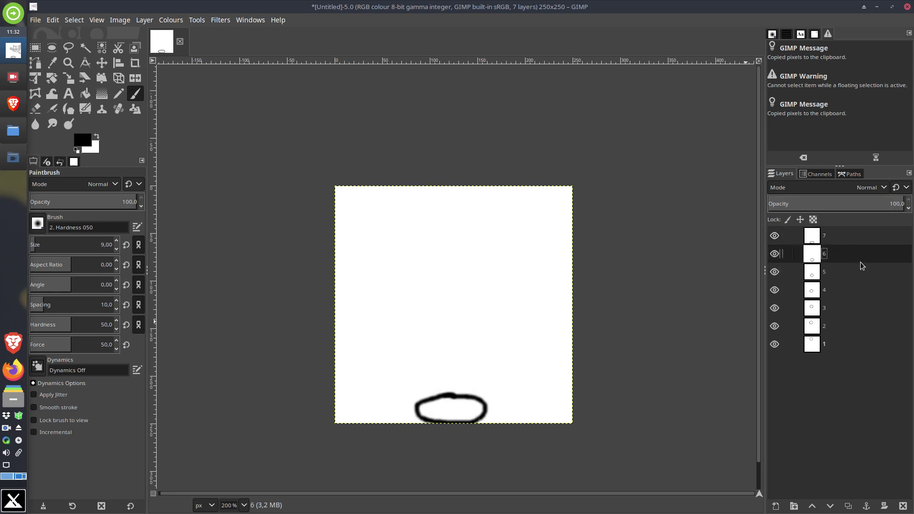
left_click(859, 272)
left_click(859, 286)
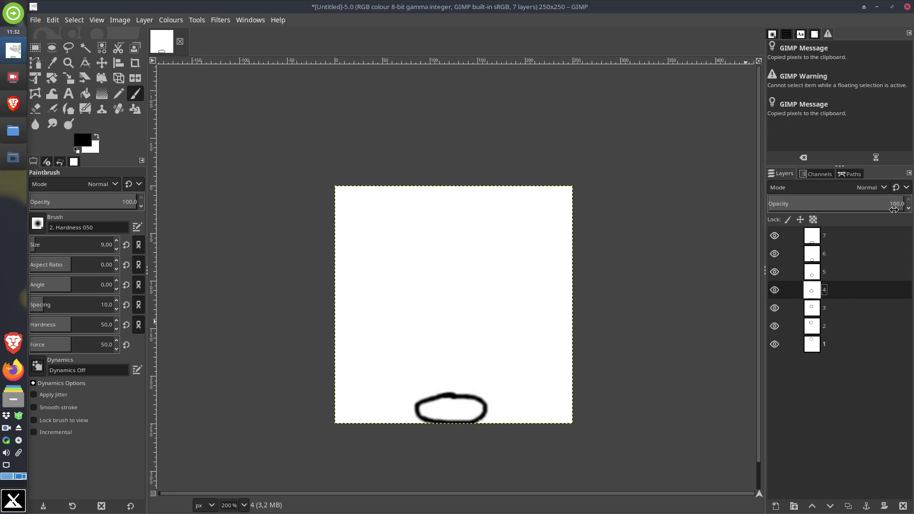
left_click(863, 235)
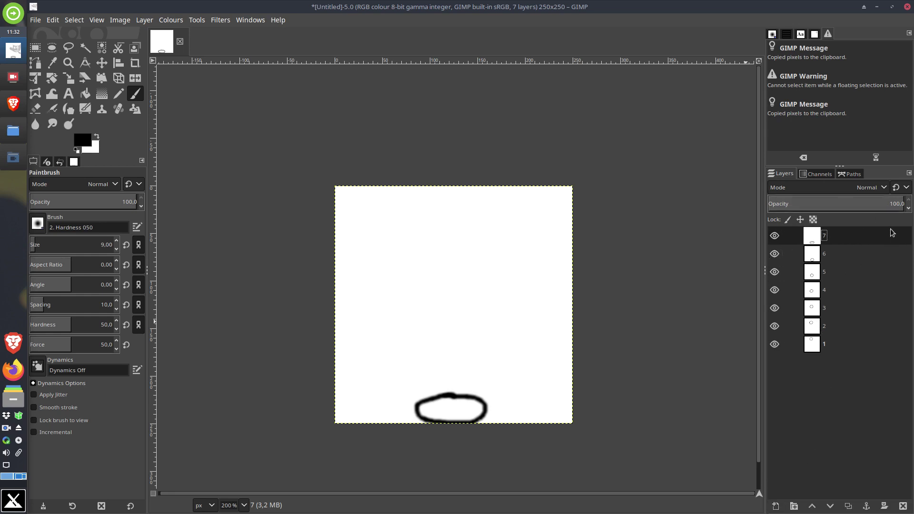
left_click(851, 268)
left_click(857, 291)
left_click(856, 325)
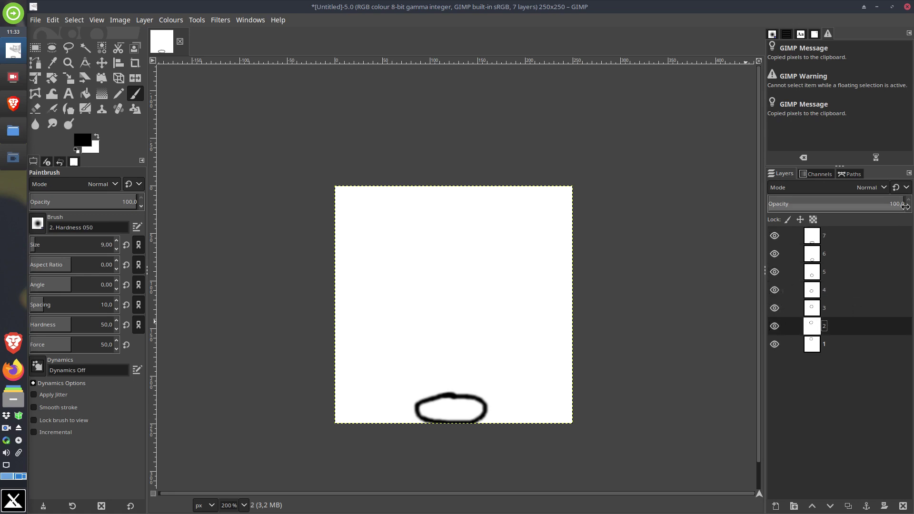
left_click(864, 234)
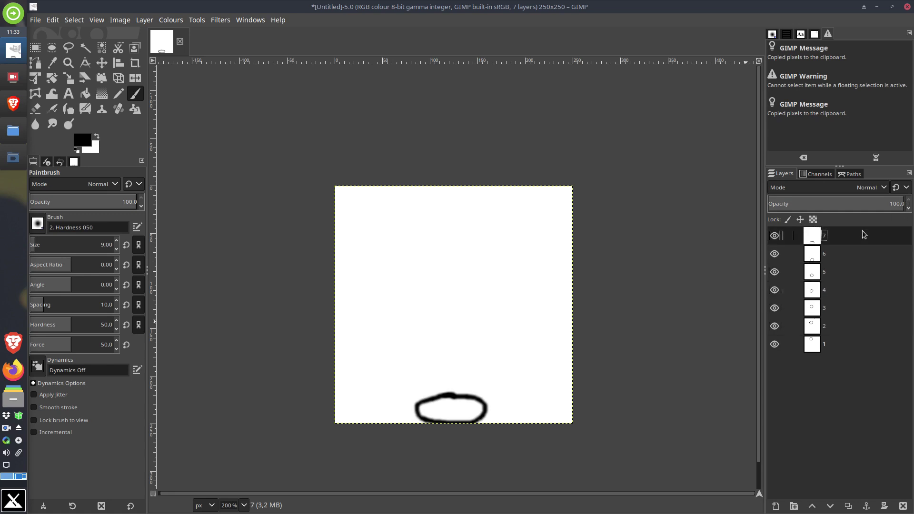
Add layer 8 and paint a circle rising above the squashed one, then restore full opacity
left_click(774, 506)
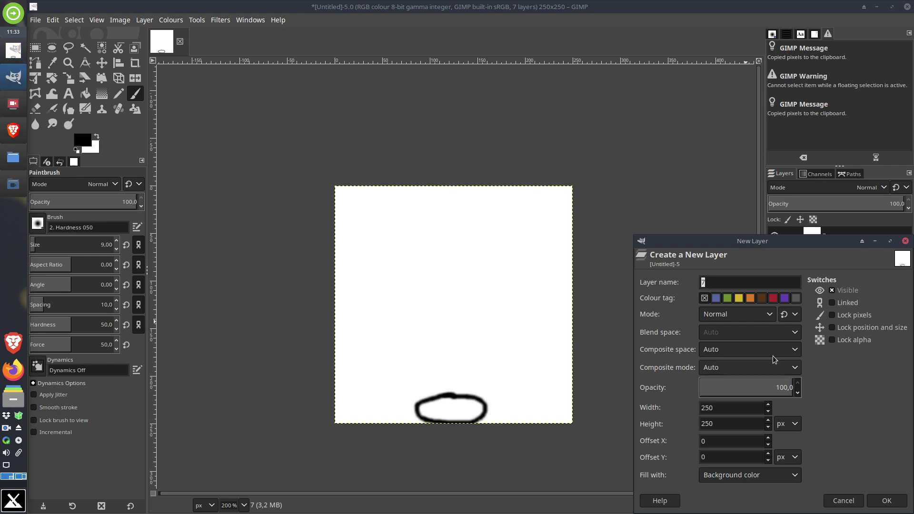
left_click(877, 495)
left_click(908, 209)
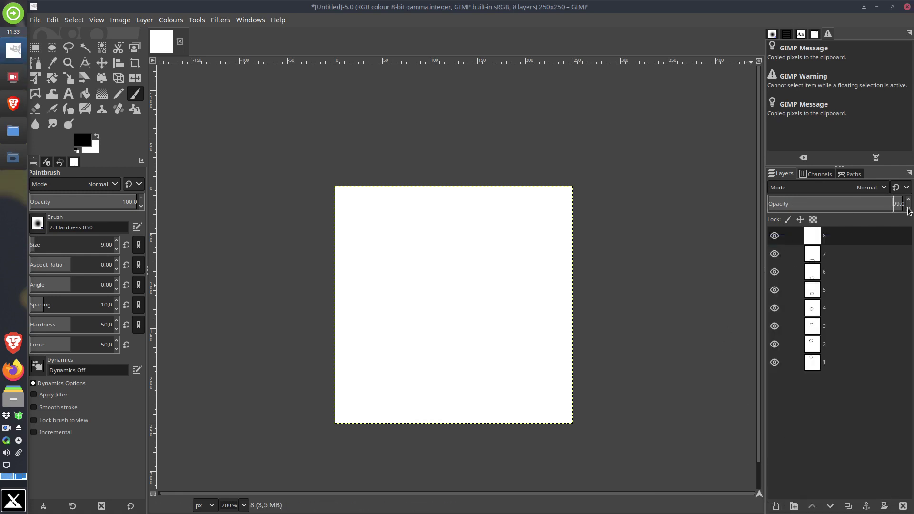
left_click(908, 210)
left_click(909, 210)
left_click(908, 210)
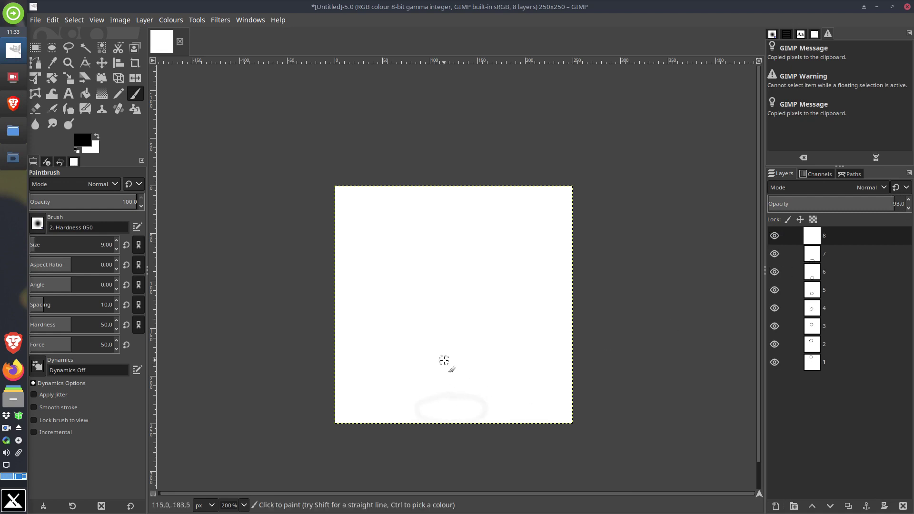
mouse_move(451, 373)
left_mouse_down()
mouse_move(430, 381)
mouse_move(431, 405)
mouse_move(452, 419)
mouse_move(483, 404)
mouse_move(468, 377)
left_mouse_up()
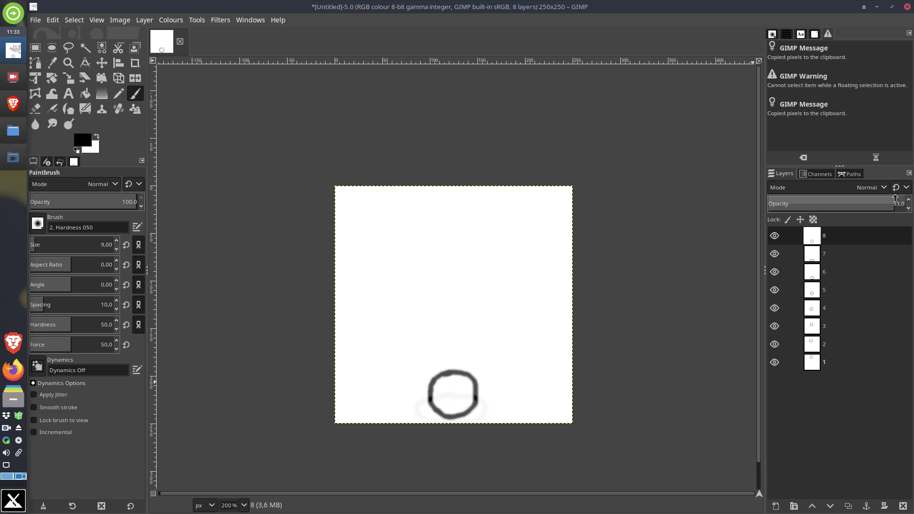
left_click_drag(896, 203, 906, 203)
Add layer 9 at 85 opacity, paint a circle slightly higher, then restore opacity to 100
left_click(776, 506)
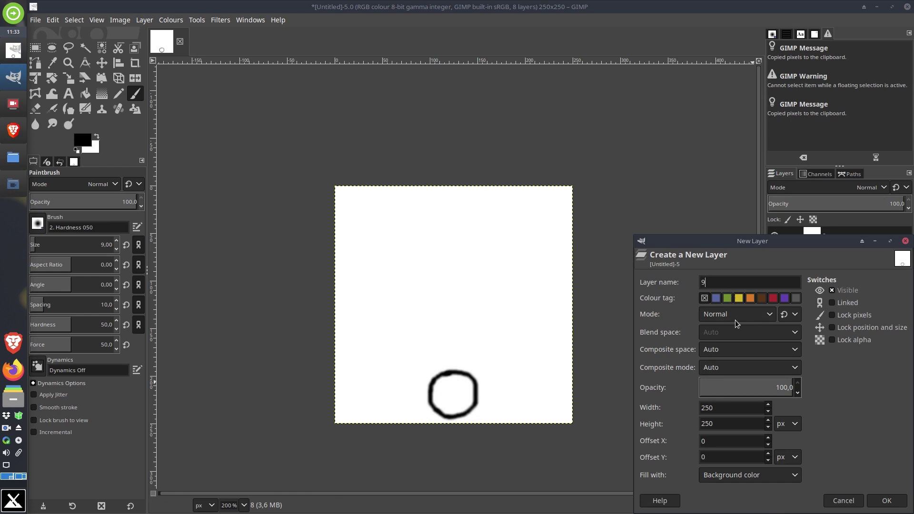
type("9")
left_click(887, 500)
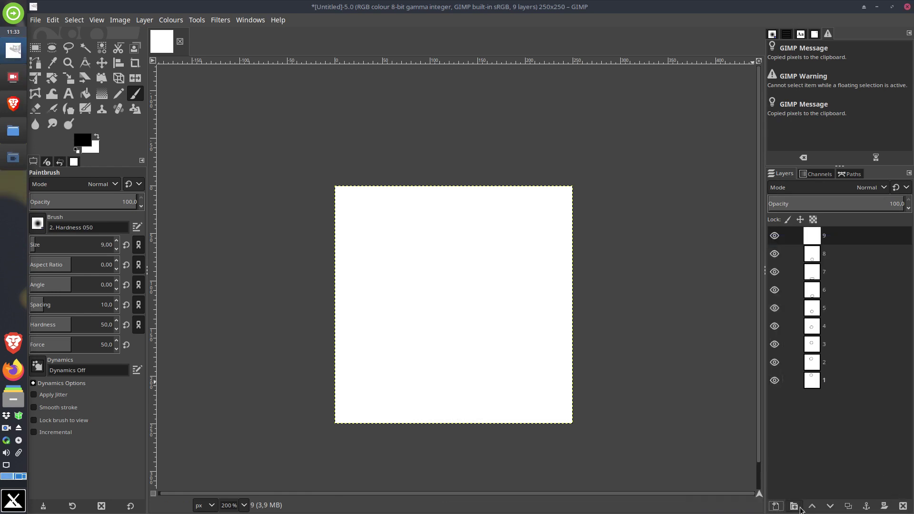
left_click(897, 203)
type("85")
key("Return")
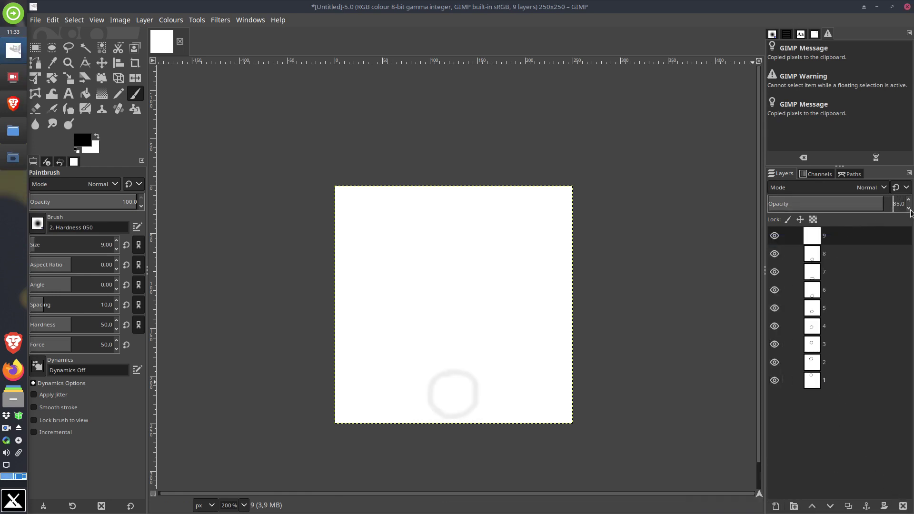
mouse_move(453, 328)
left_mouse_down()
mouse_move(435, 368)
mouse_move(457, 388)
mouse_move(464, 381)
left_mouse_up()
key("ctrl+z")
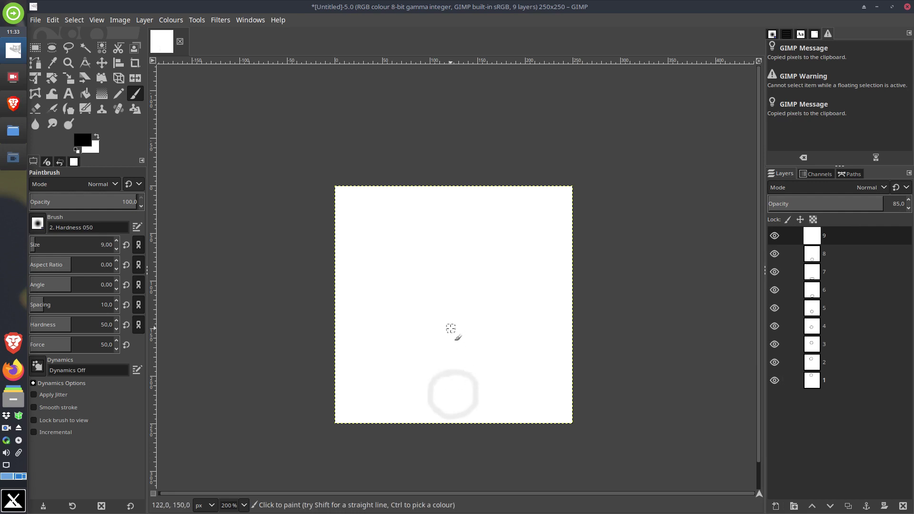
mouse_move(451, 328)
left_mouse_down()
mouse_move(431, 355)
mouse_move(449, 377)
mouse_move(471, 362)
mouse_move(460, 328)
mouse_move(449, 326)
left_mouse_up()
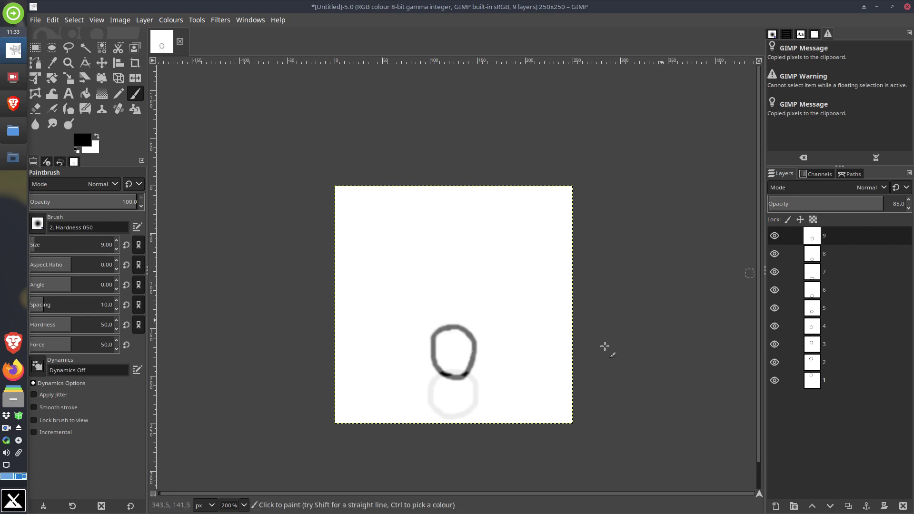
left_click(908, 199)
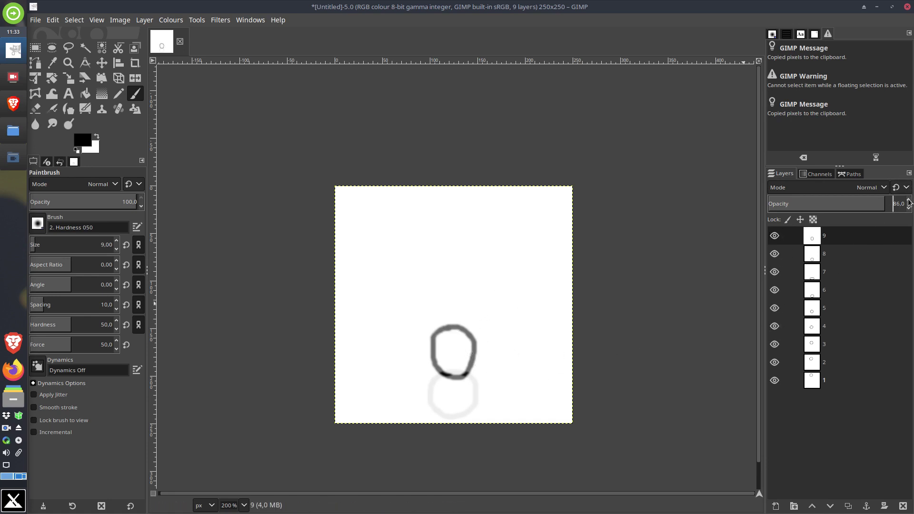
Add layer 10 and paint a higher circle on it at full opacity
left_click(775, 507)
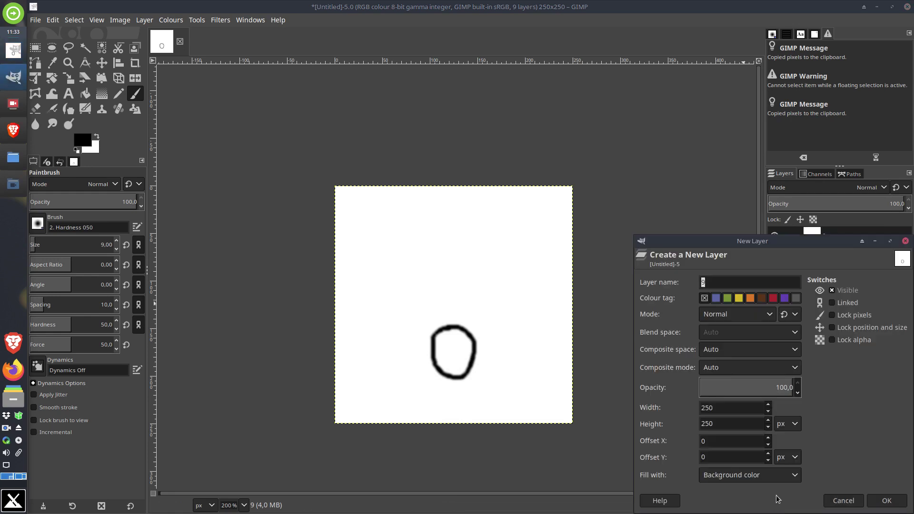
type("10")
left_click(888, 500)
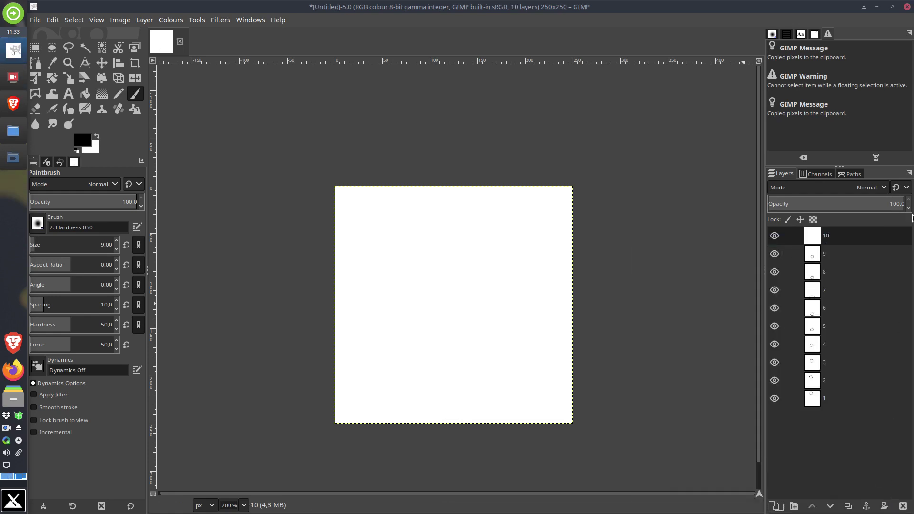
scroll(908, 208, "down", 9)
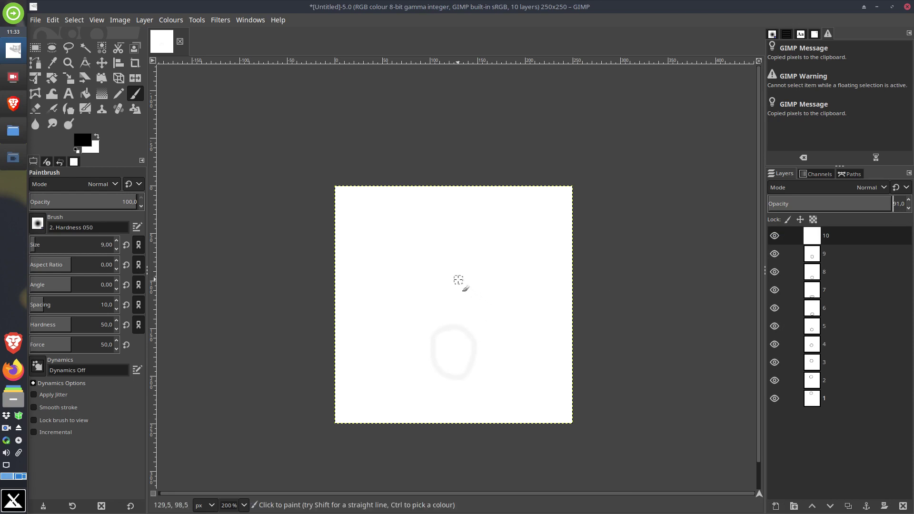
mouse_move(452, 273)
left_mouse_down()
mouse_move(435, 297)
mouse_move(443, 328)
mouse_move(463, 325)
mouse_move(471, 293)
mouse_move(448, 278)
left_mouse_up()
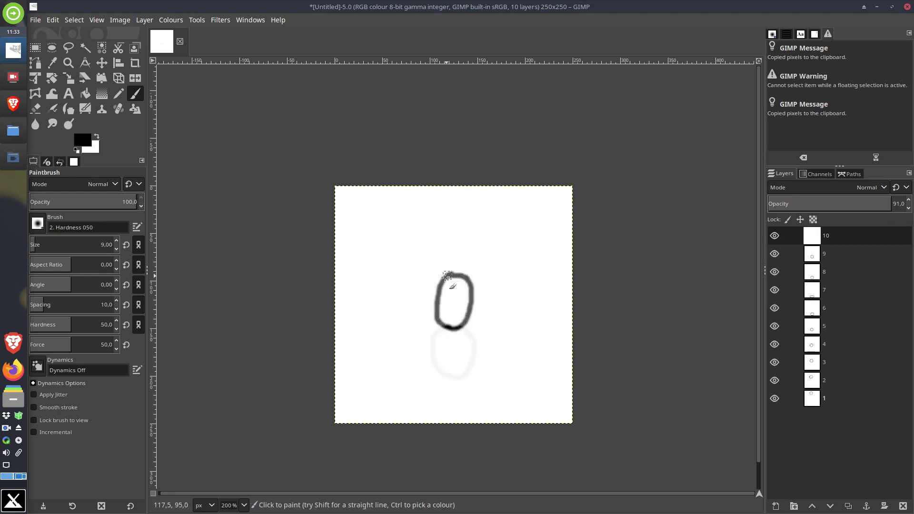
left_click(910, 201)
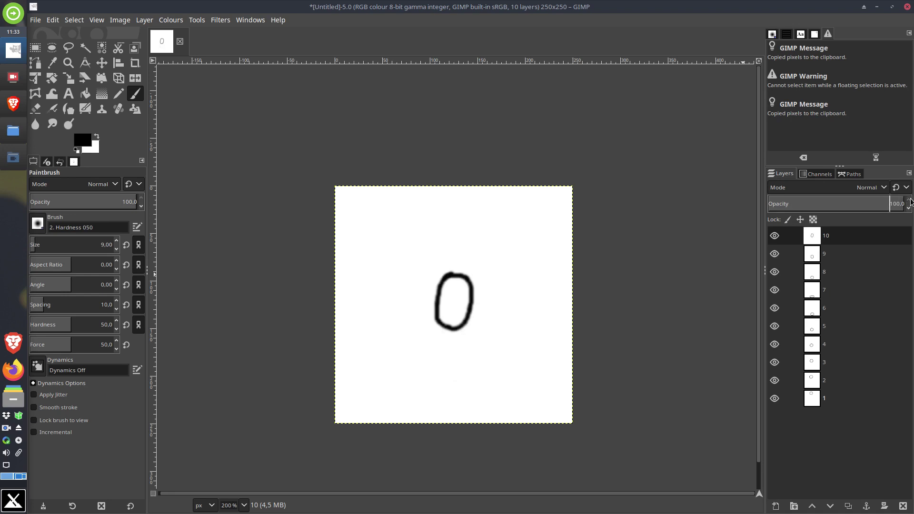
Add layer 11 and paint a circle higher still than layer 10's
left_click(775, 503)
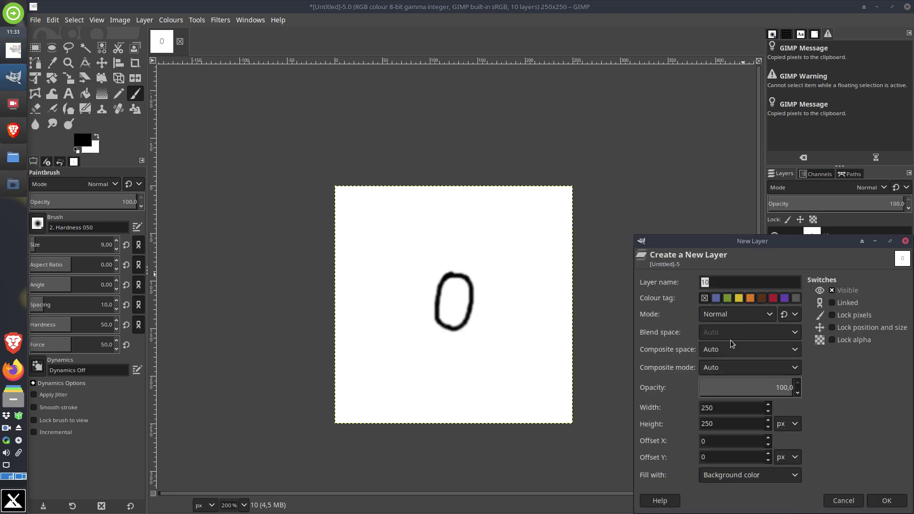
type("11")
left_click(886, 500)
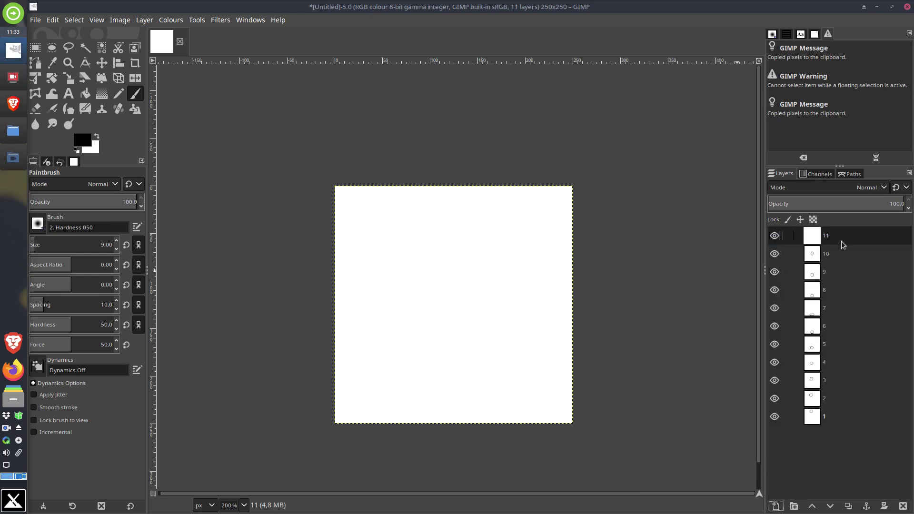
scroll(910, 212, "down", 9)
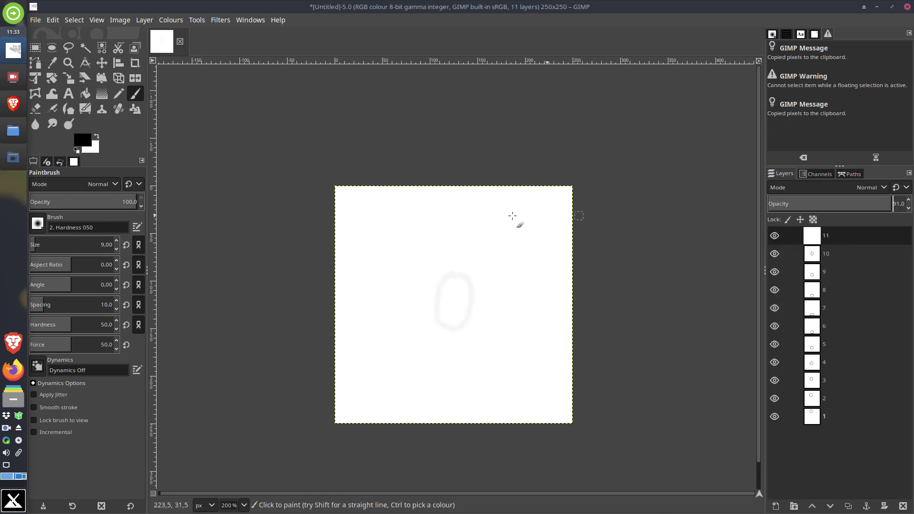
mouse_move(449, 232)
left_mouse_down()
mouse_move(442, 259)
mouse_move(462, 276)
mouse_move(472, 241)
mouse_move(450, 225)
mouse_move(442, 241)
left_mouse_up()
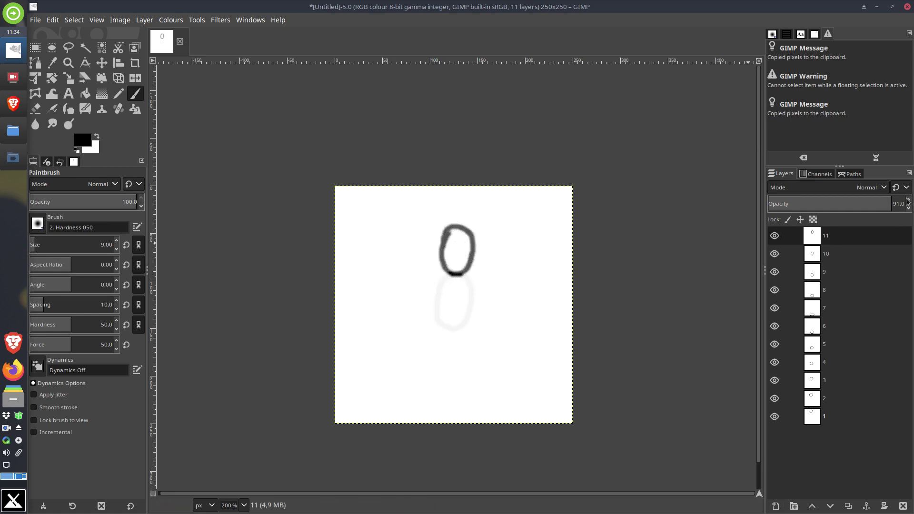
scroll(908, 202, "up", 9)
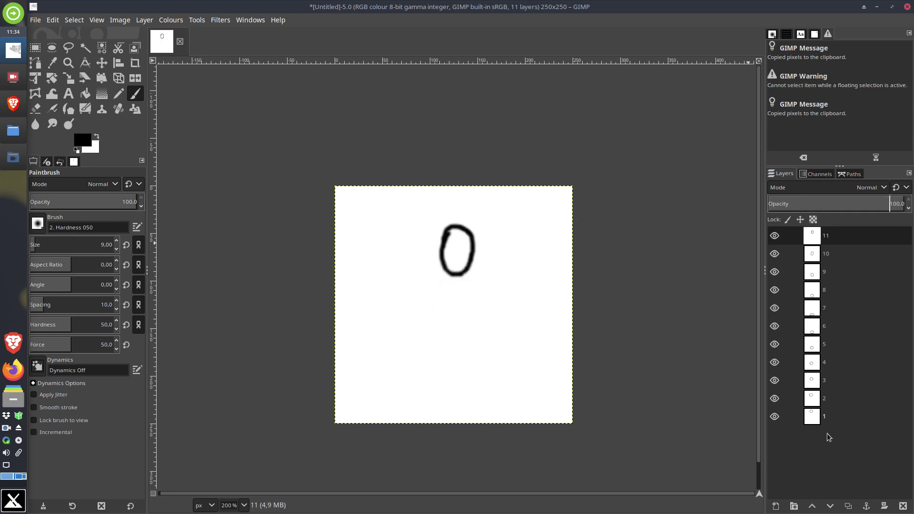
left_click(775, 506)
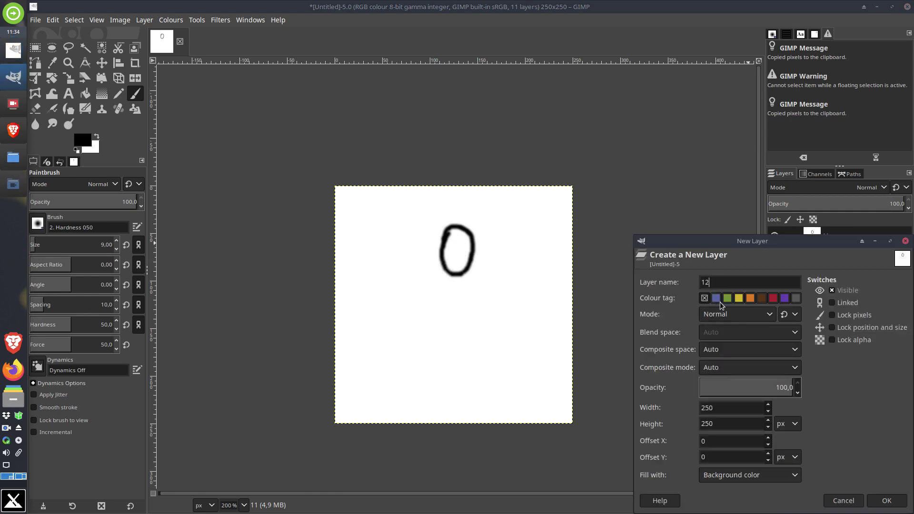
Add layer 12 at 94 opacity and paint a circle near the canvas top, undoing the misshapen stroke
left_click(886, 500)
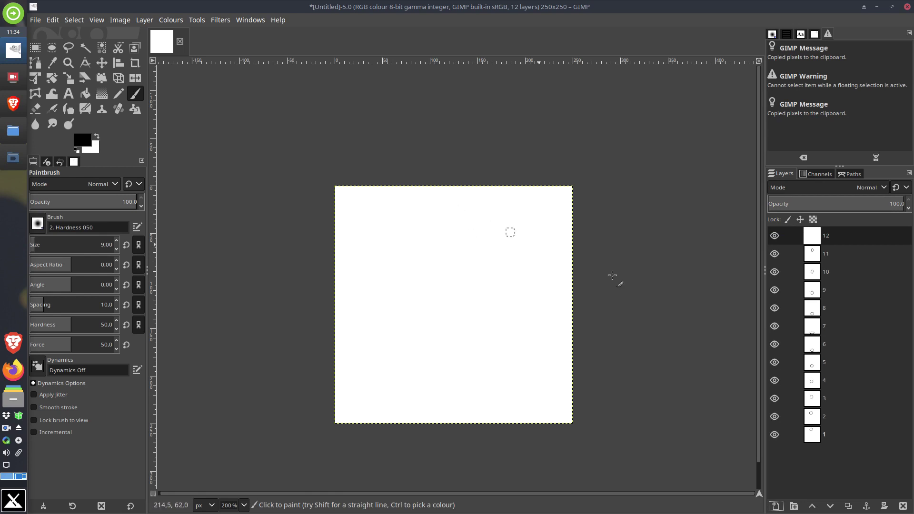
scroll(905, 206, "down", 6)
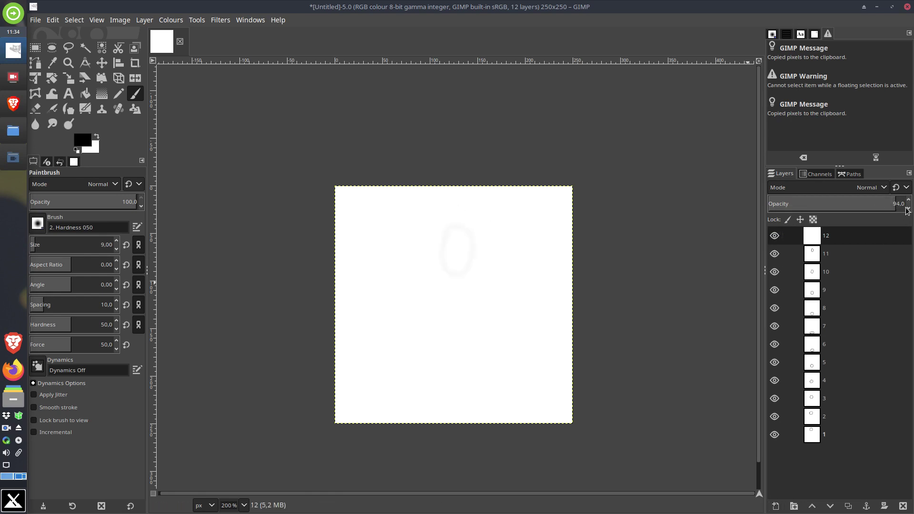
mouse_move(459, 195)
left_mouse_down()
mouse_move(428, 206)
mouse_move(442, 195)
mouse_move(426, 212)
mouse_move(429, 228)
mouse_move(446, 240)
mouse_move(467, 235)
mouse_move(475, 211)
mouse_move(459, 196)
mouse_move(433, 212)
mouse_move(439, 233)
mouse_move(459, 241)
mouse_move(476, 220)
mouse_move(468, 200)
mouse_move(442, 199)
left_mouse_up()
key("ctrl+z")
key("ctrl+z")
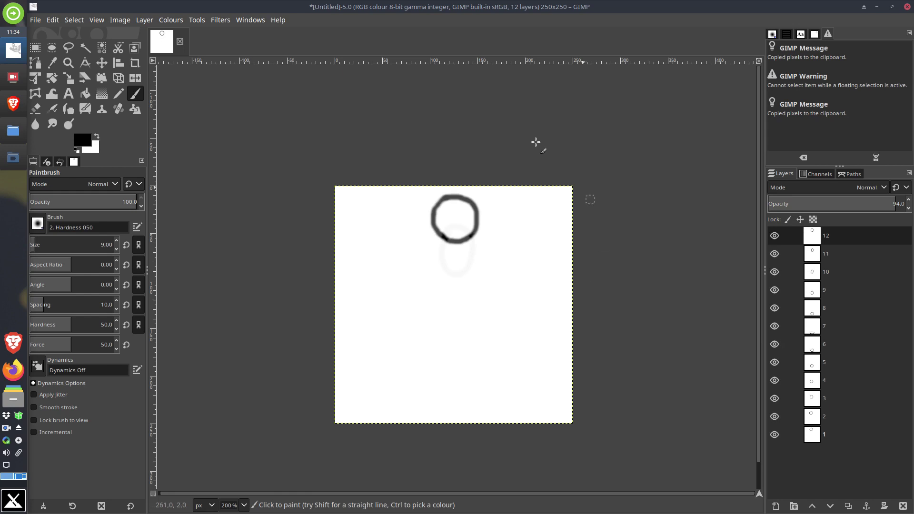
Open Filters > Animation > Playback to preview the 12-frame animation
left_click(219, 21)
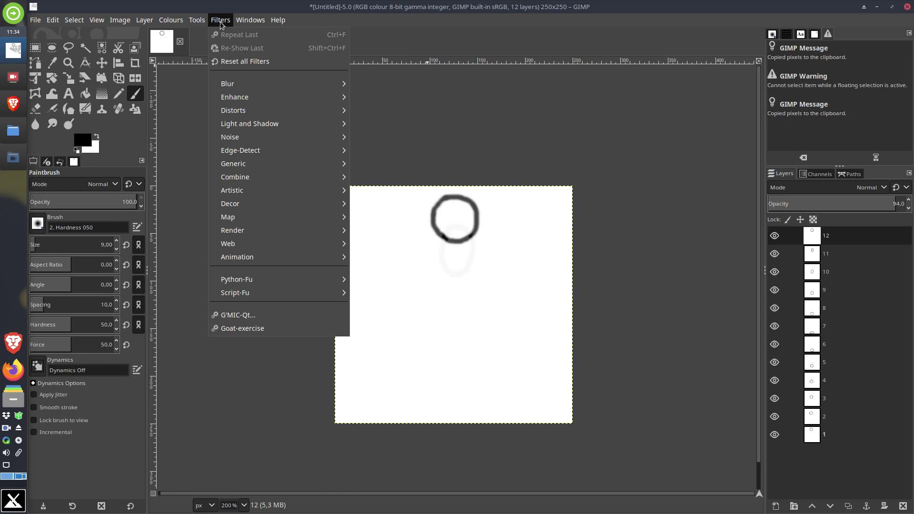
mouse_move(243, 258)
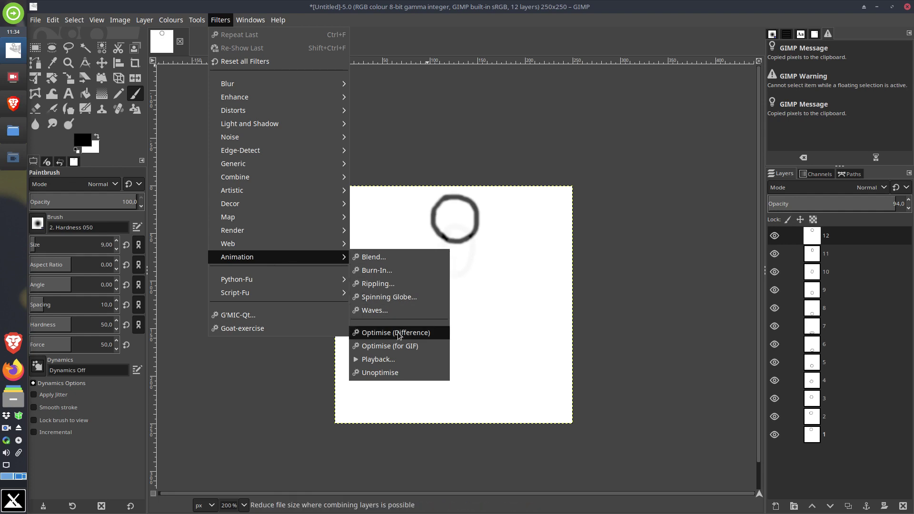
left_click(398, 358)
Move the Playback window higher, play the animation, and stop it at frame 6
left_click_drag(440, 182, 425, 74)
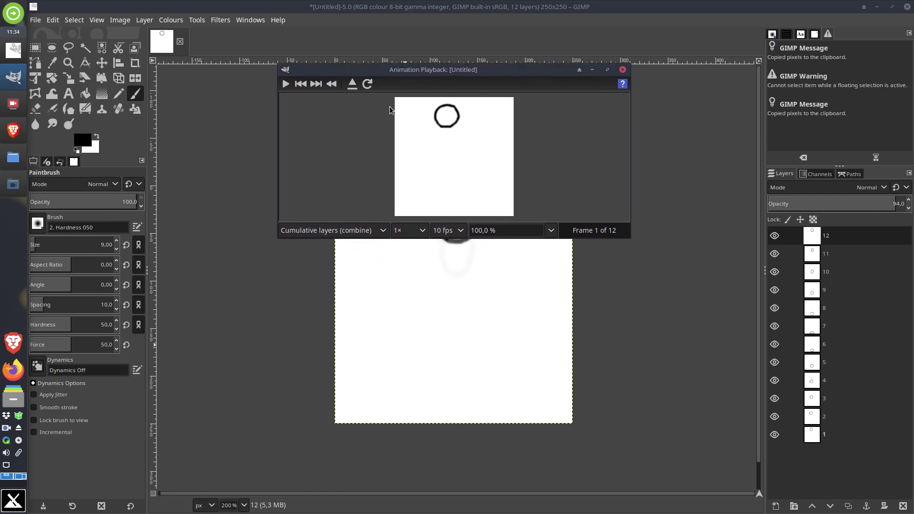
left_click(285, 85)
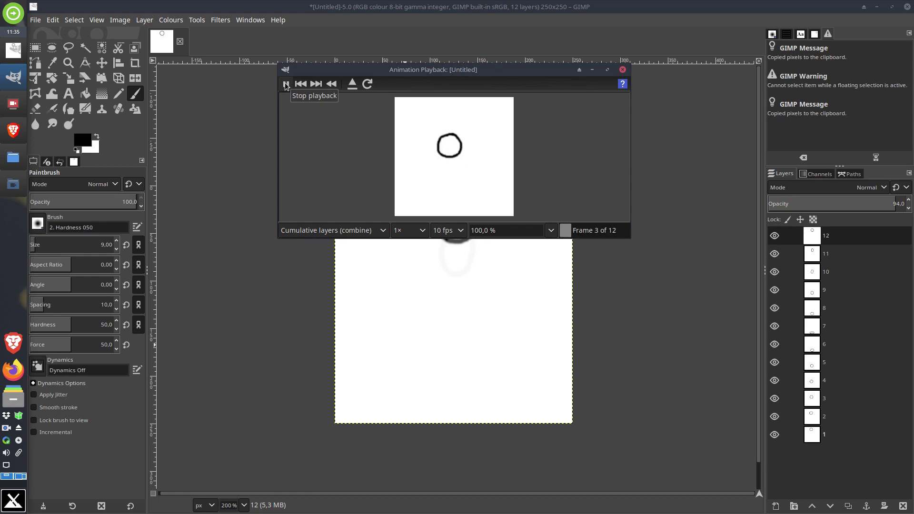
left_click(285, 85)
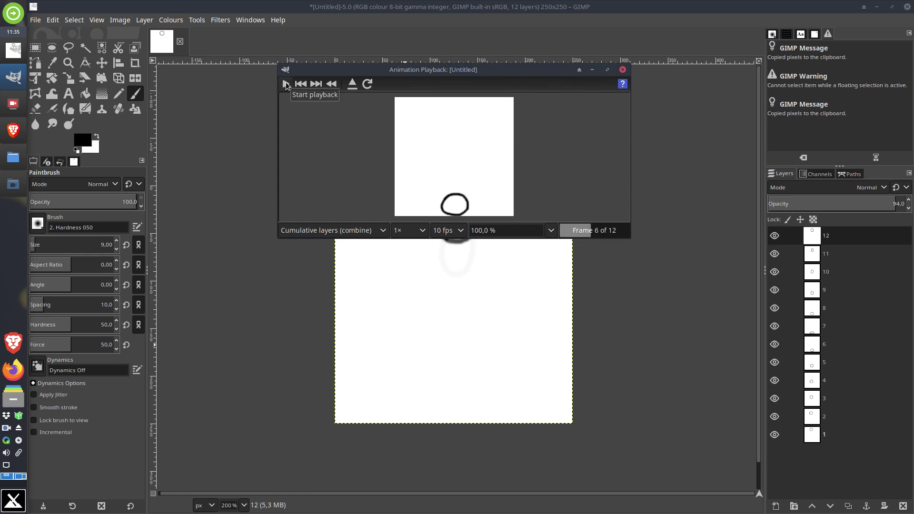
Close the Animation Playback window and bring up the File menu
left_click(622, 71)
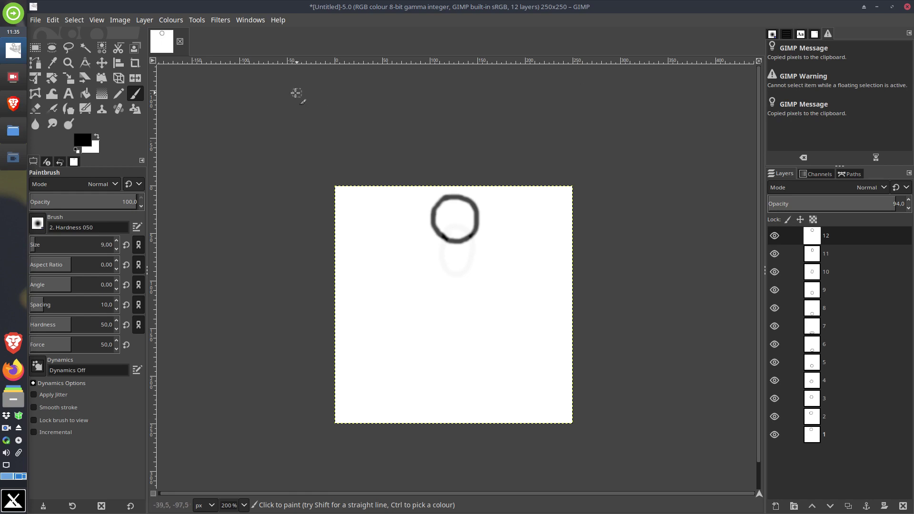
left_click(35, 21)
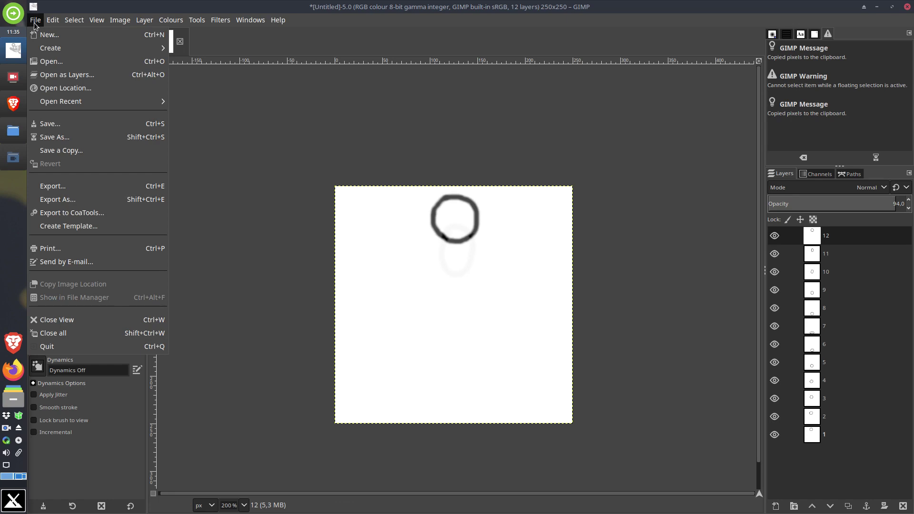
In Export Image, name the file 'bouncing ball' and choose GIF image as the file type
left_click(68, 200)
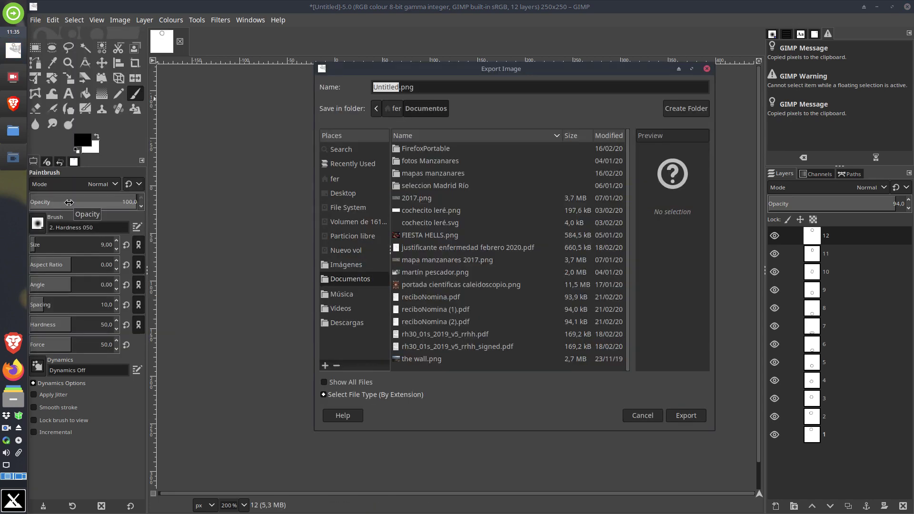
triple_click(386, 86)
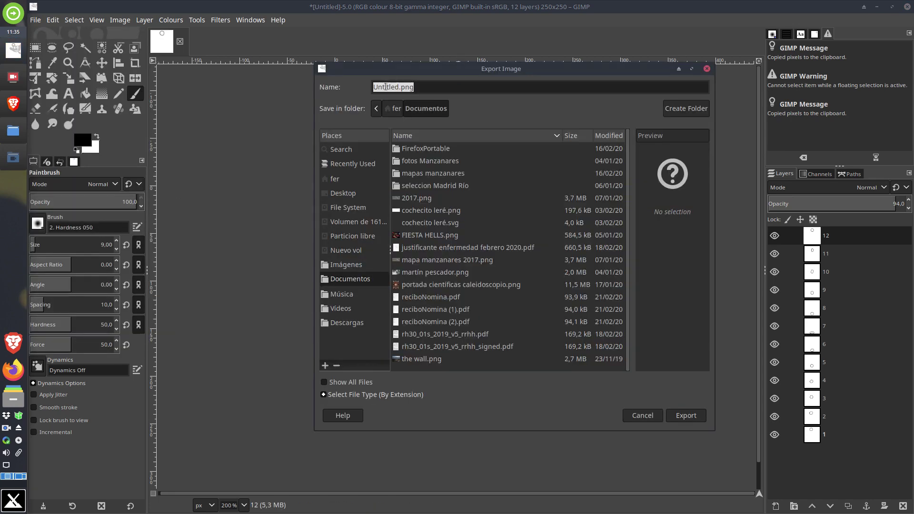
double_click(386, 86)
type("bouncing ")
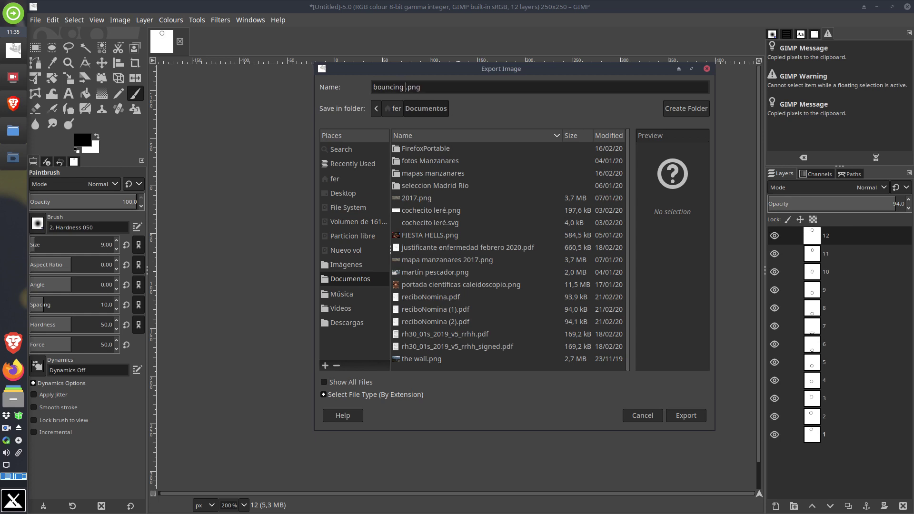
type("ball")
left_click(323, 393)
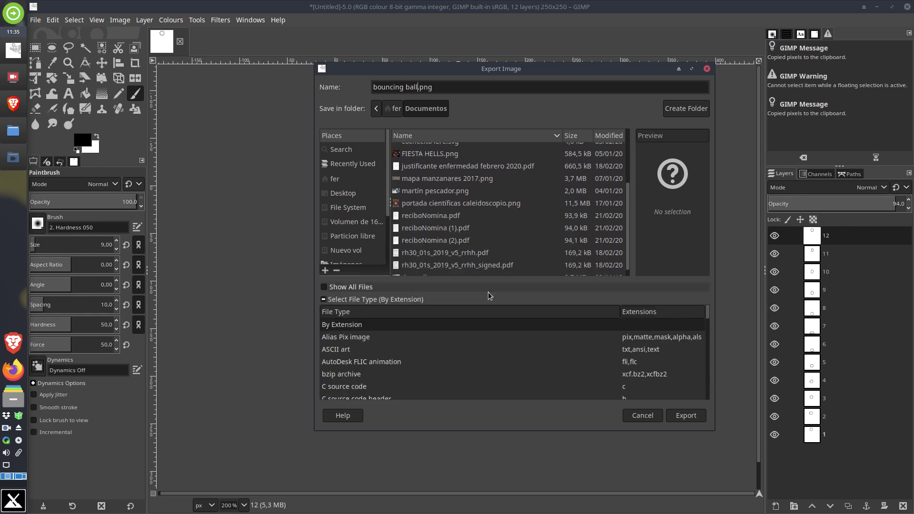
scroll(498, 320, "down", 5)
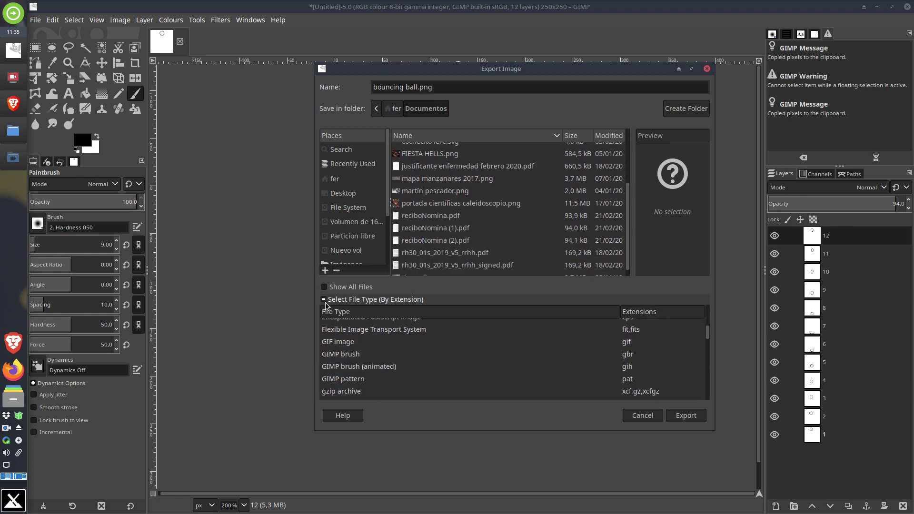
left_click(341, 342)
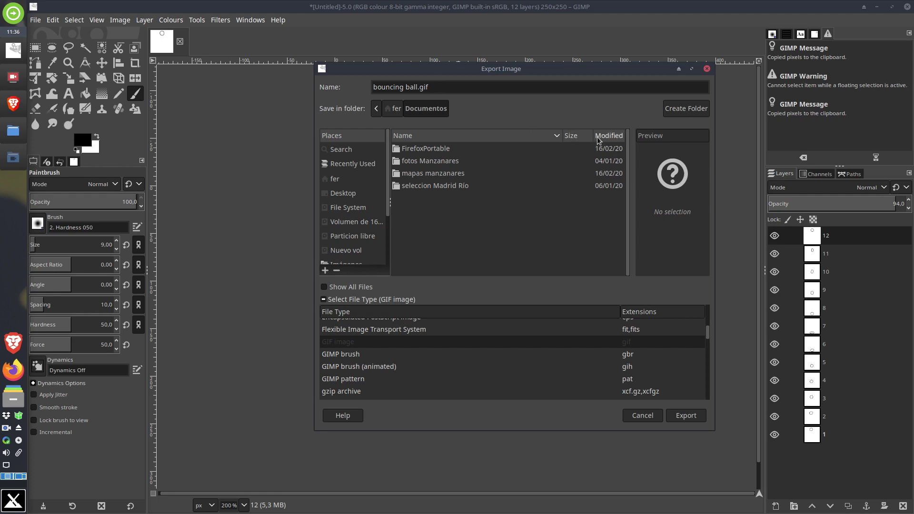
Continue to the GIF export options and enable 'As animation', looping forever with 100 ms delay
left_click(685, 416)
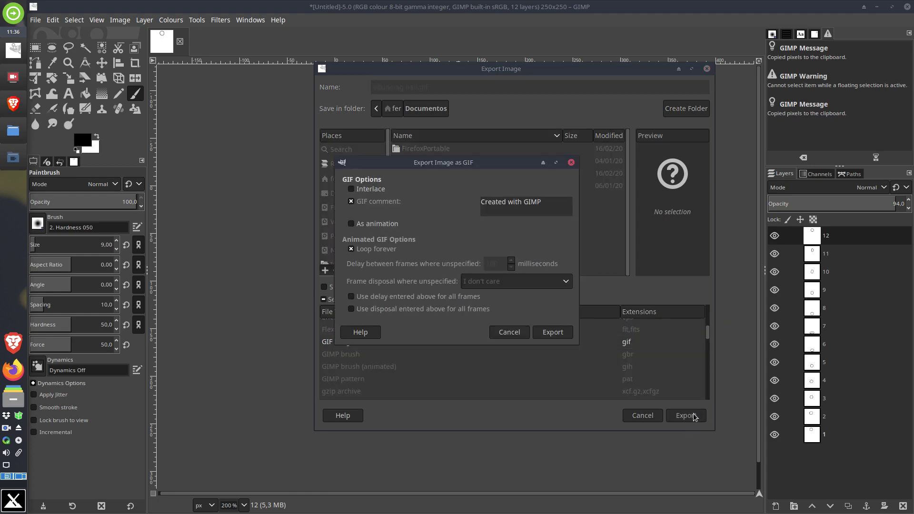
left_click_drag(456, 158, 441, 136)
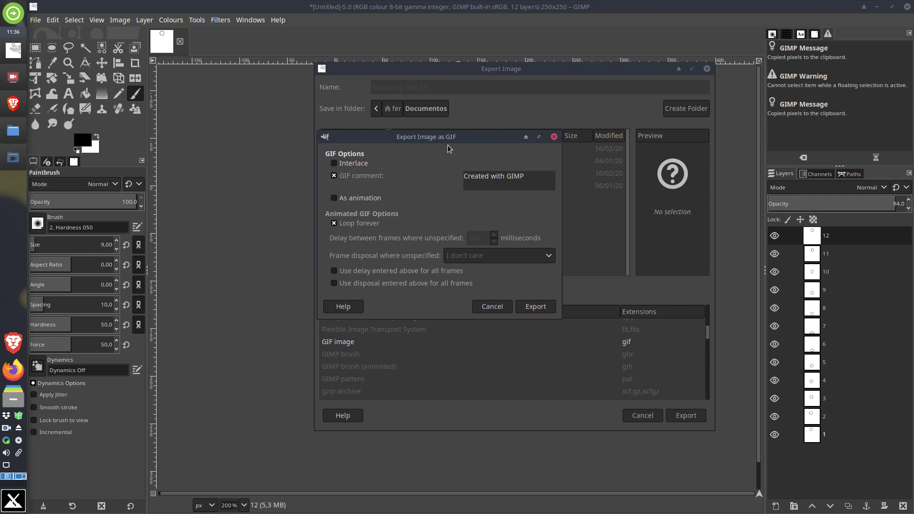
left_click_drag(425, 144, 421, 181)
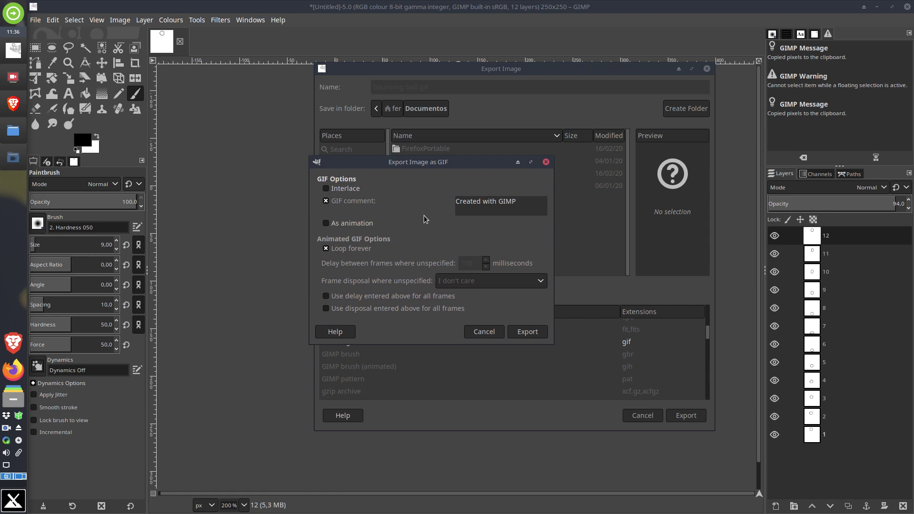
left_click(326, 223)
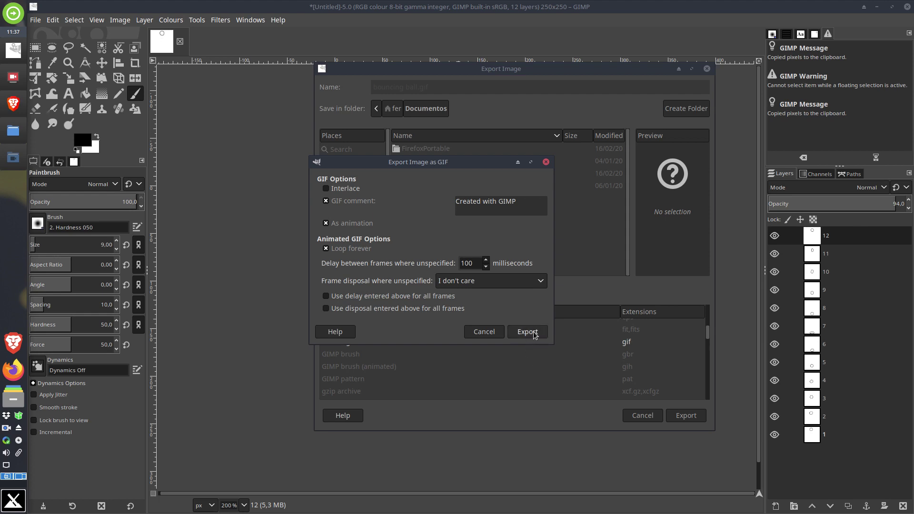
left_click_drag(481, 162, 489, 193)
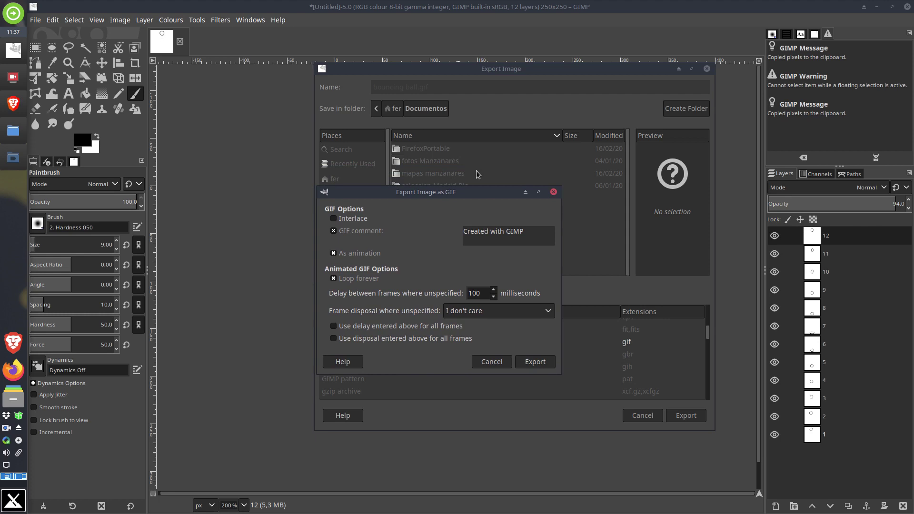
Back out of the GIF options and change the destination to Imágenes > smplayer_screenshots
left_click(491, 361)
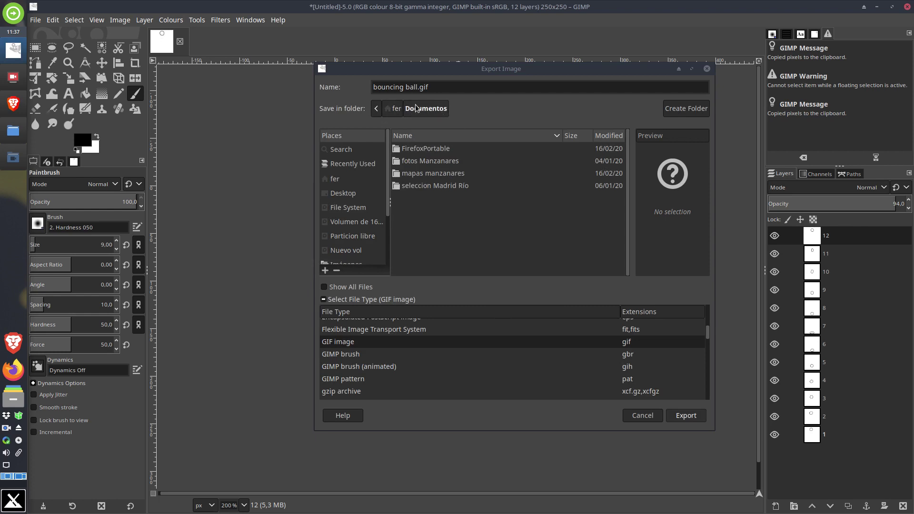
left_click_drag(388, 190, 388, 218)
left_click(350, 230)
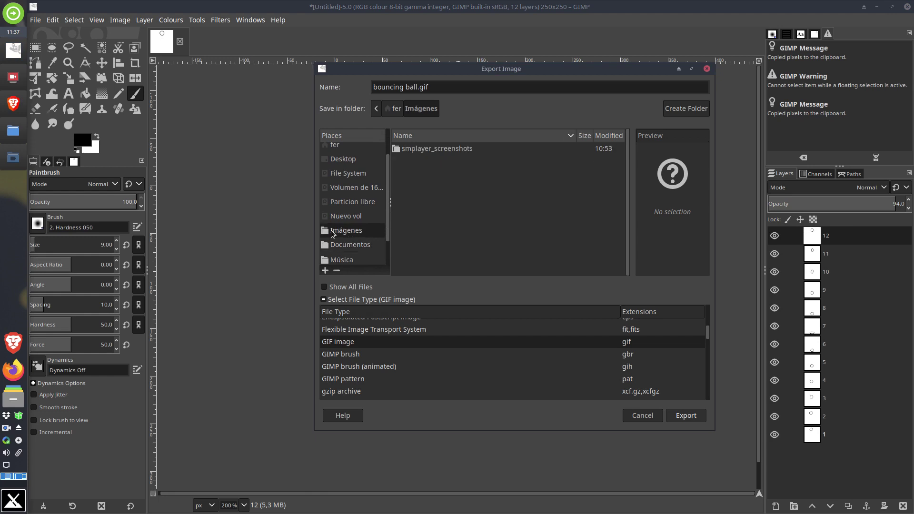
double_click(420, 149)
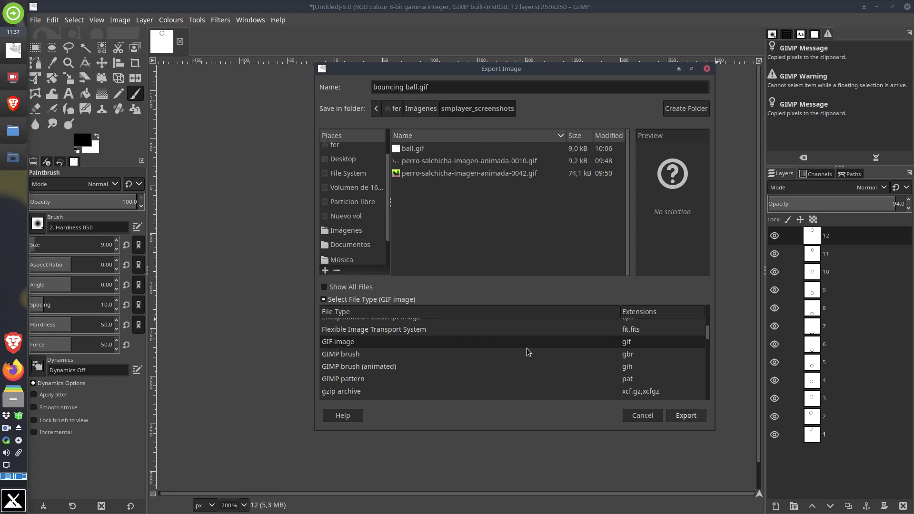
Export bouncing ball.gif there with 'As animation' enabled
left_click(675, 419)
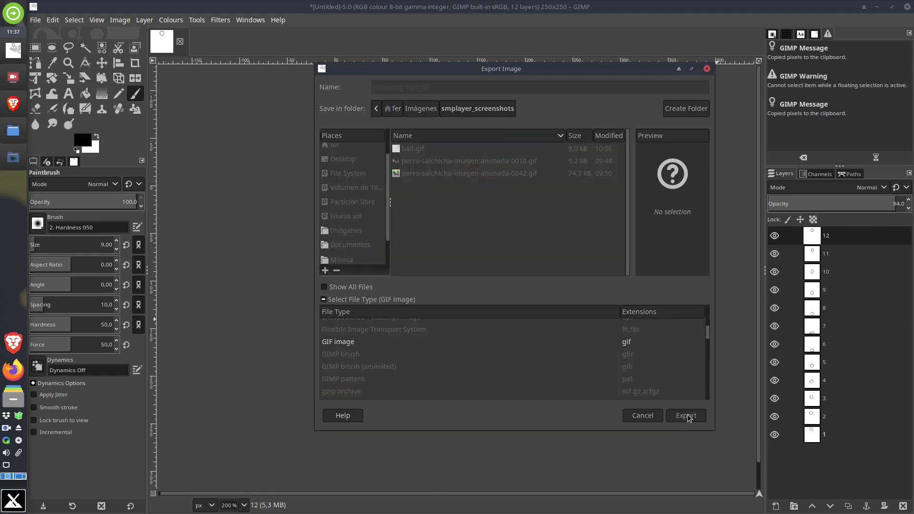
left_click(352, 224)
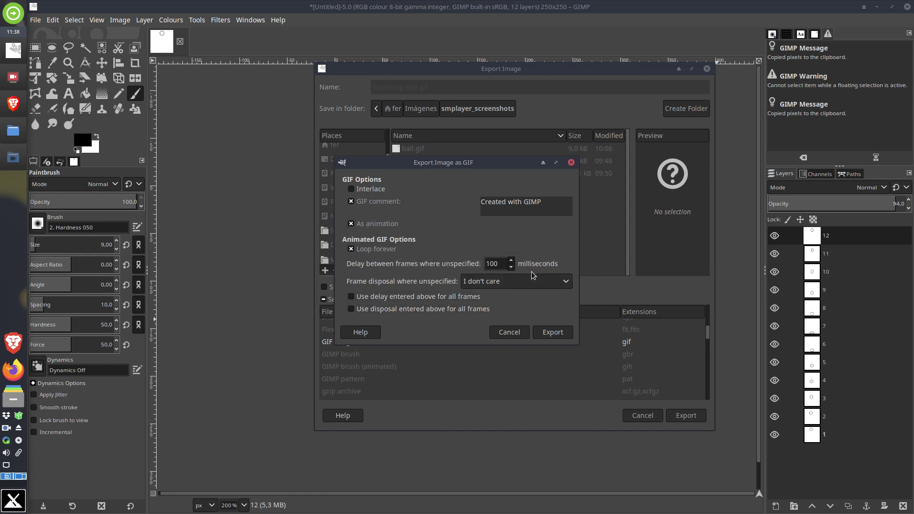
left_click(554, 333)
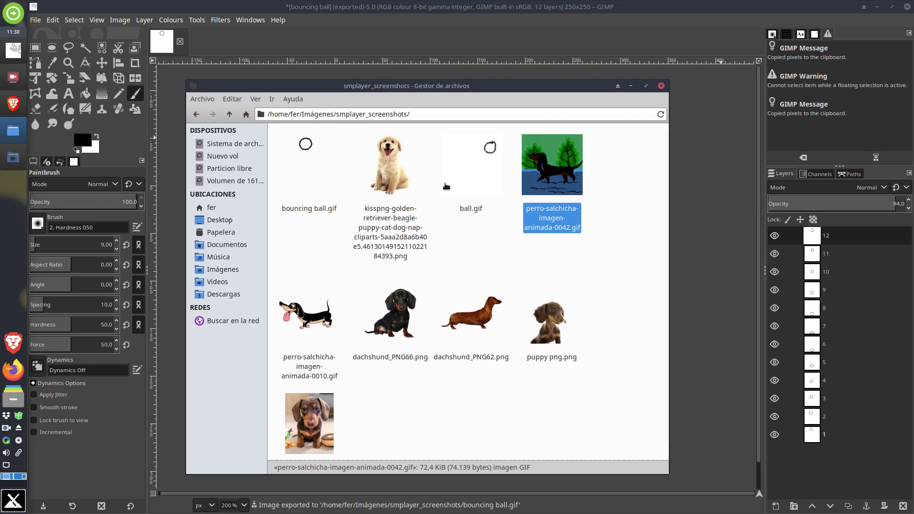
left_click(481, 190)
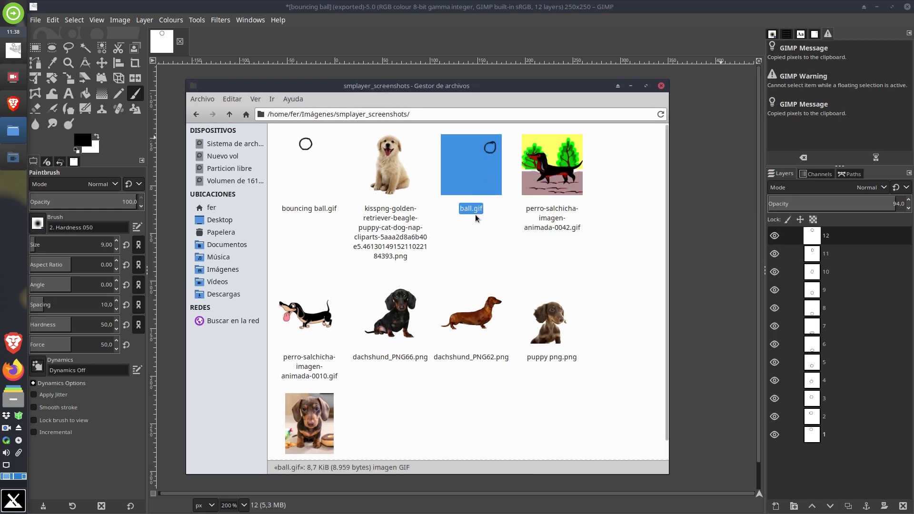
left_click(296, 194)
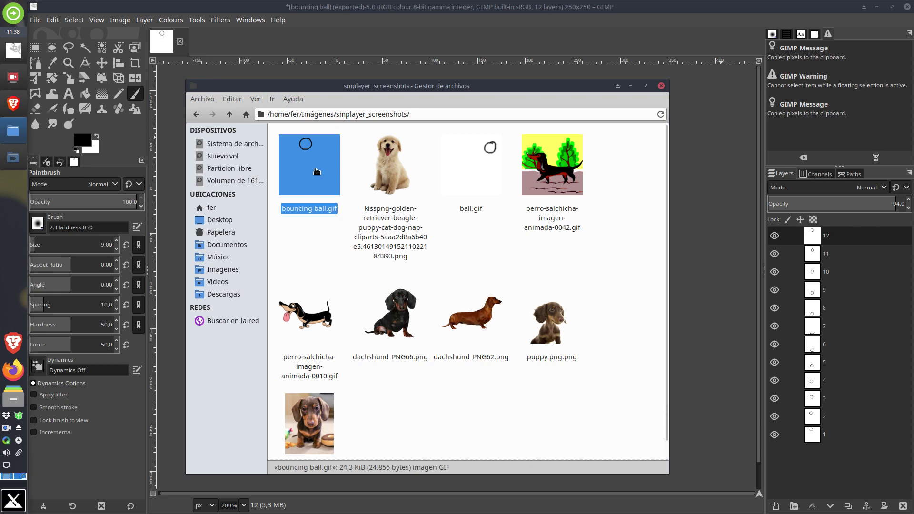
double_click(305, 140)
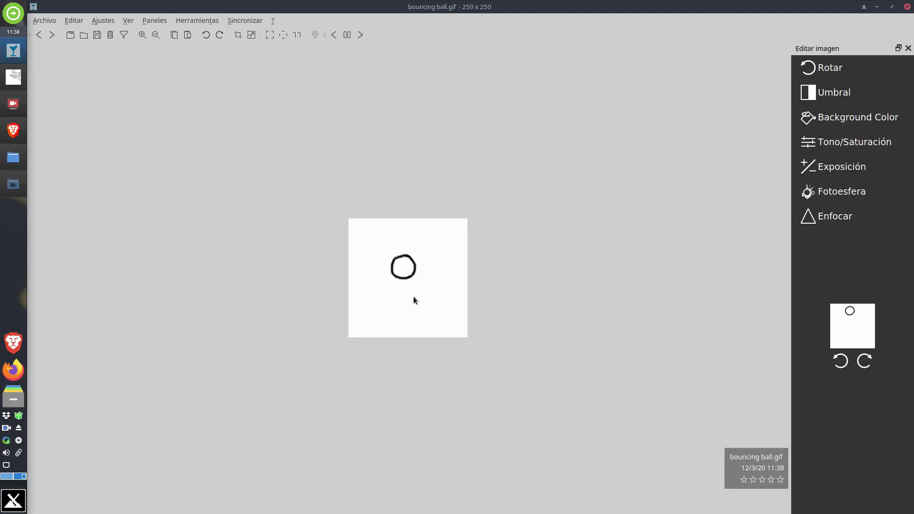
left_click(908, 7)
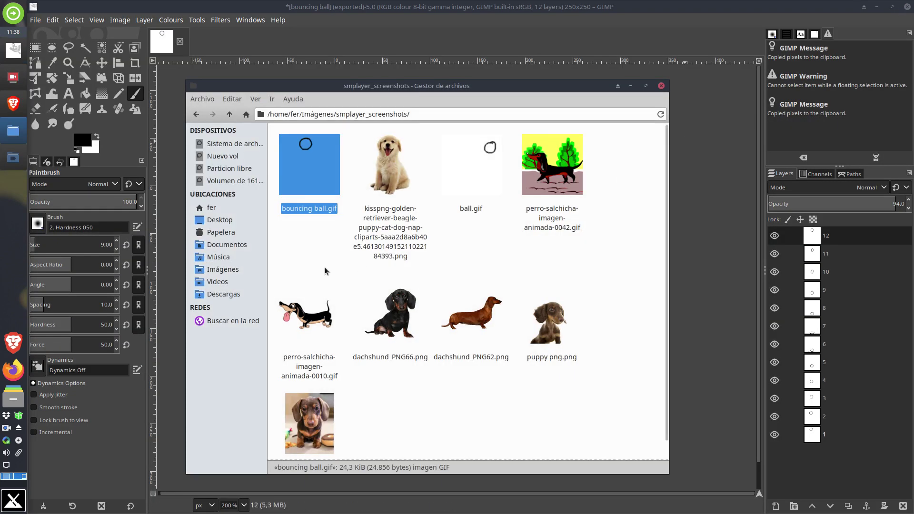
right_click(313, 159)
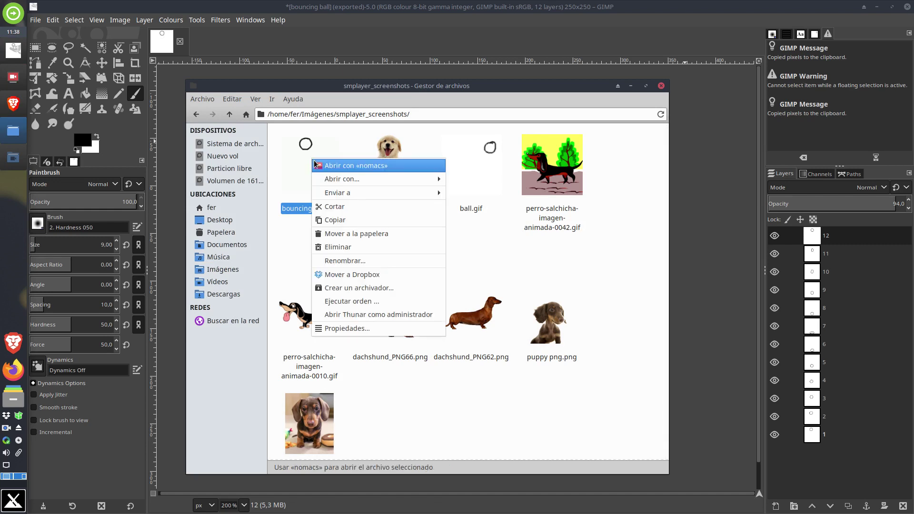
mouse_move(327, 182)
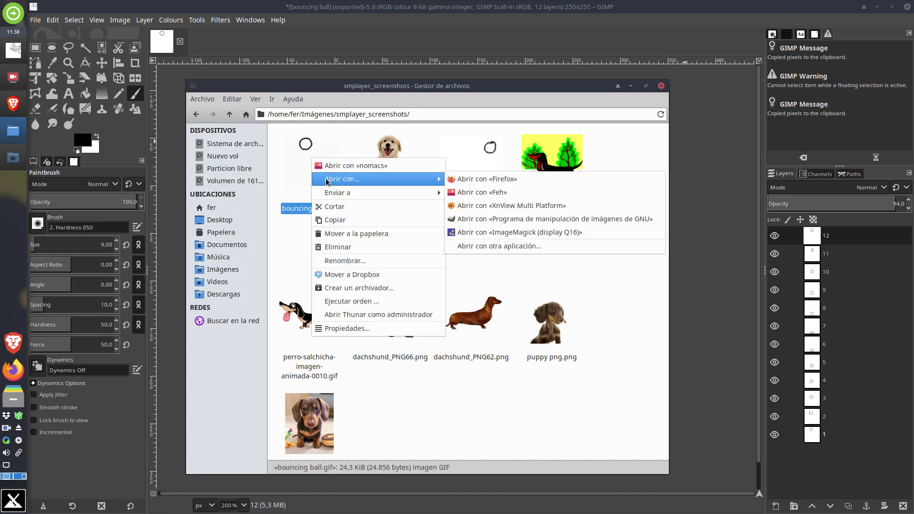
left_click(516, 179)
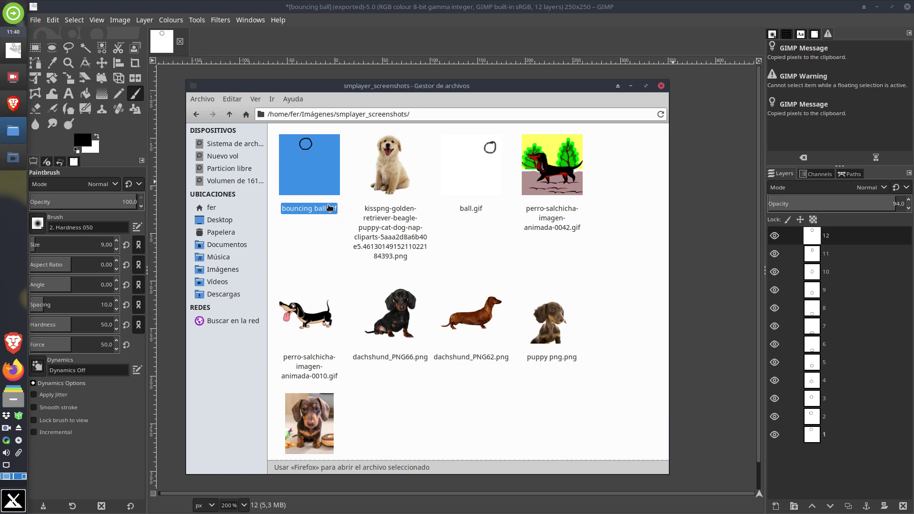
right_click(306, 210)
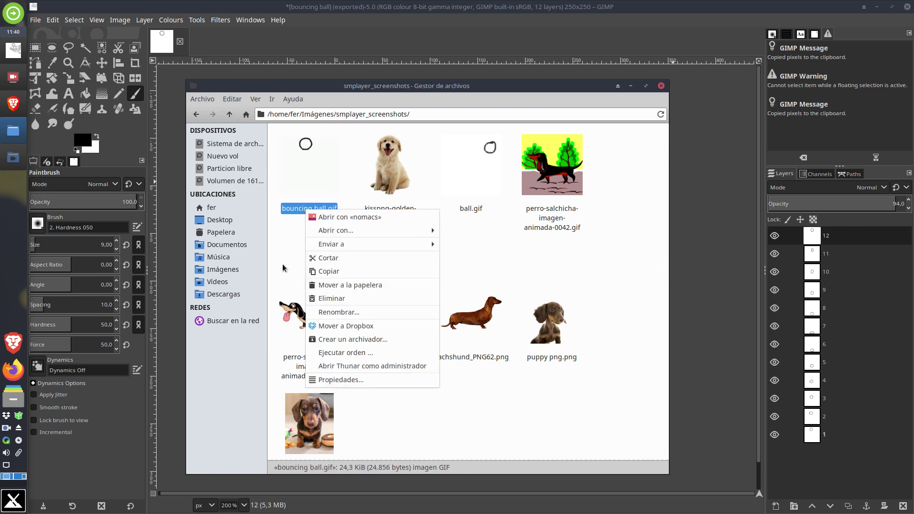
left_click(301, 230)
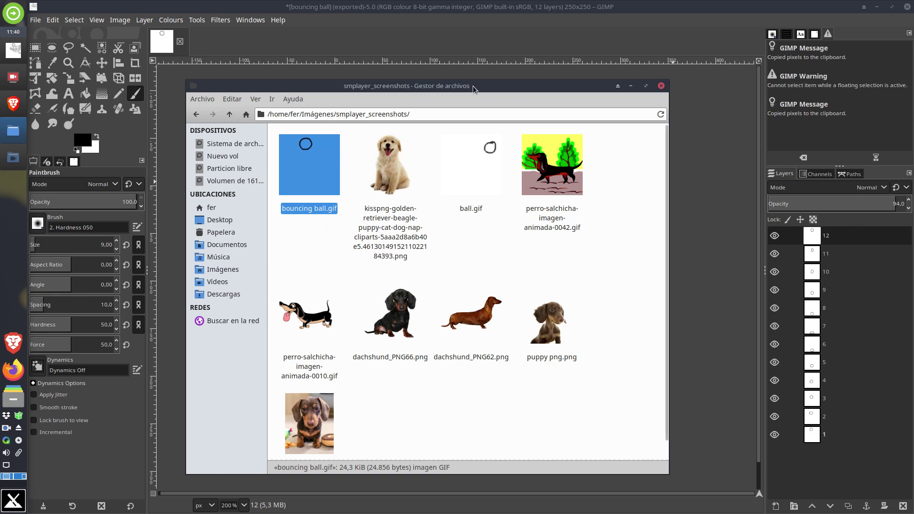
left_click_drag(492, 87, 530, 85)
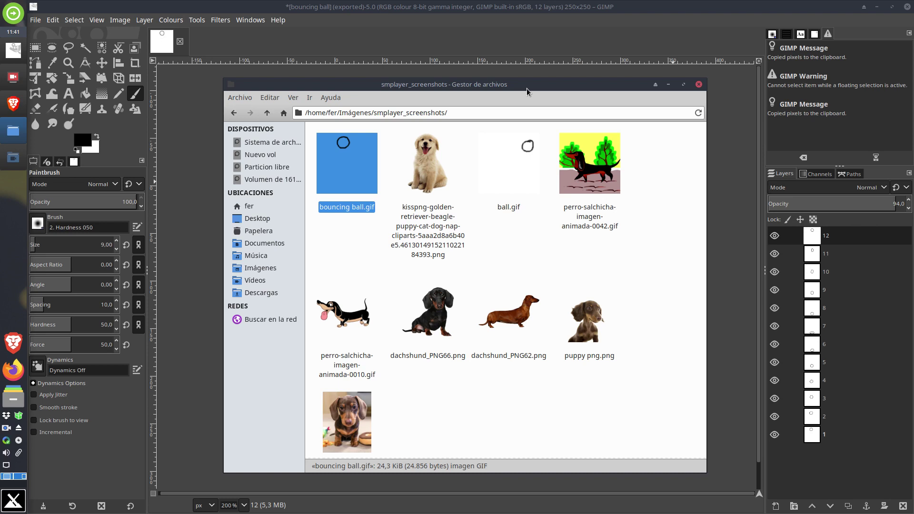
left_click_drag(527, 88, 494, 81)
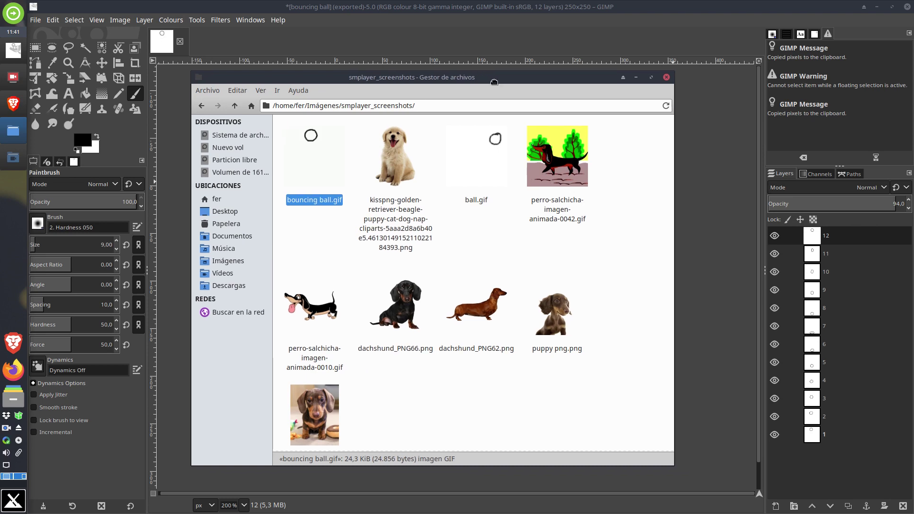